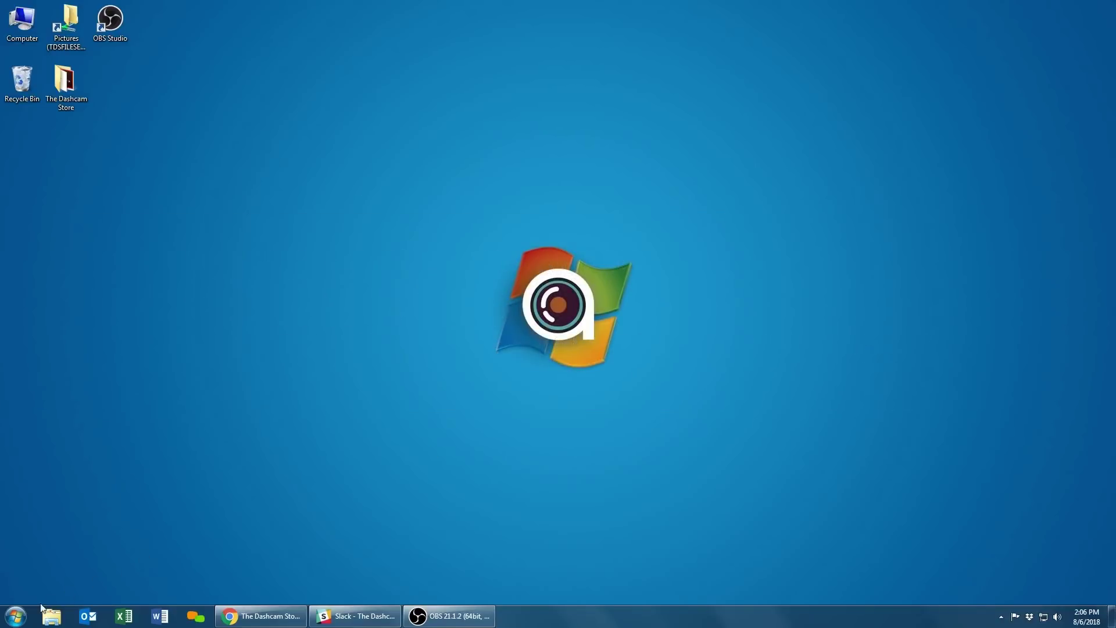
Open the Windows Start menu from the taskbar
left_click(20, 617)
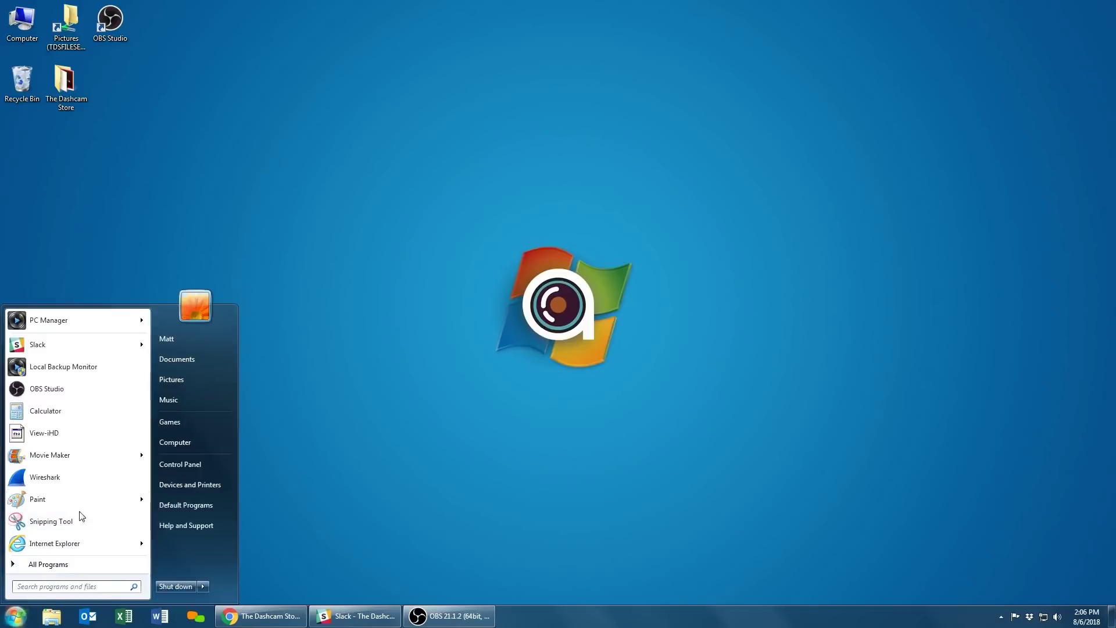
Search the Start menu for 'movi' and launch Movie Maker from the results
mouse_move(96, 455)
type("movi")
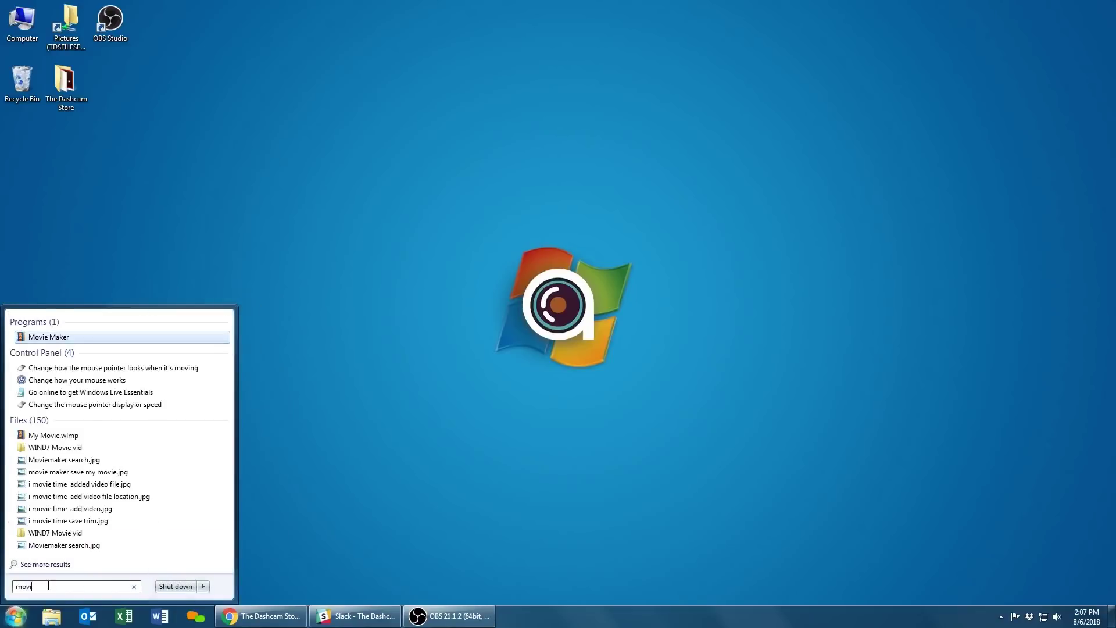
left_click(86, 338)
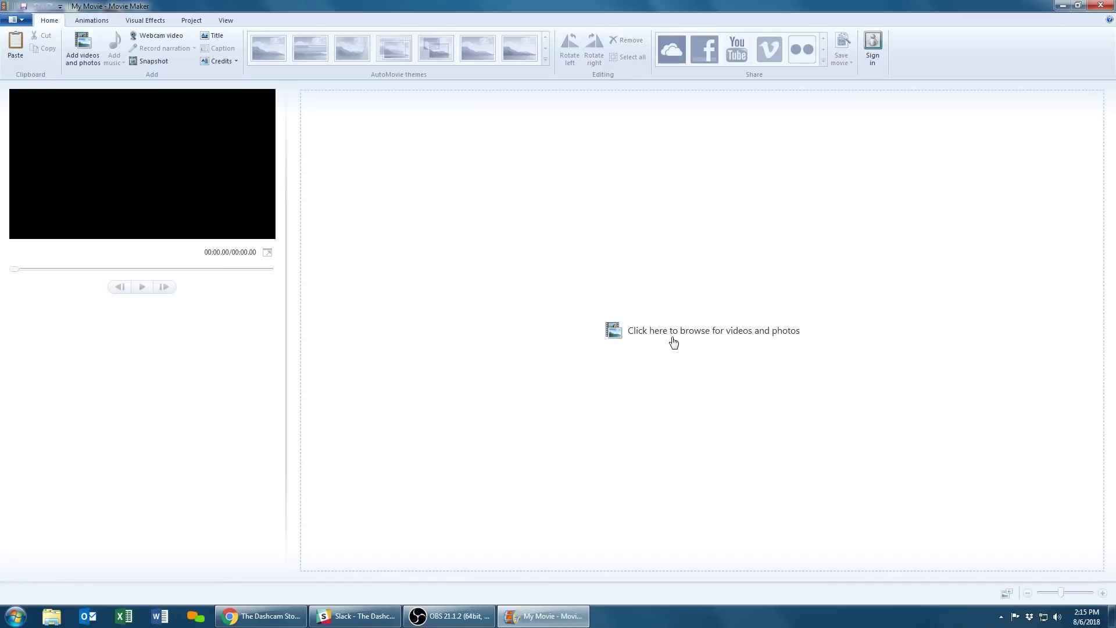
Import the Dozer Down.mp4 video onto the storyboard
left_click(744, 336)
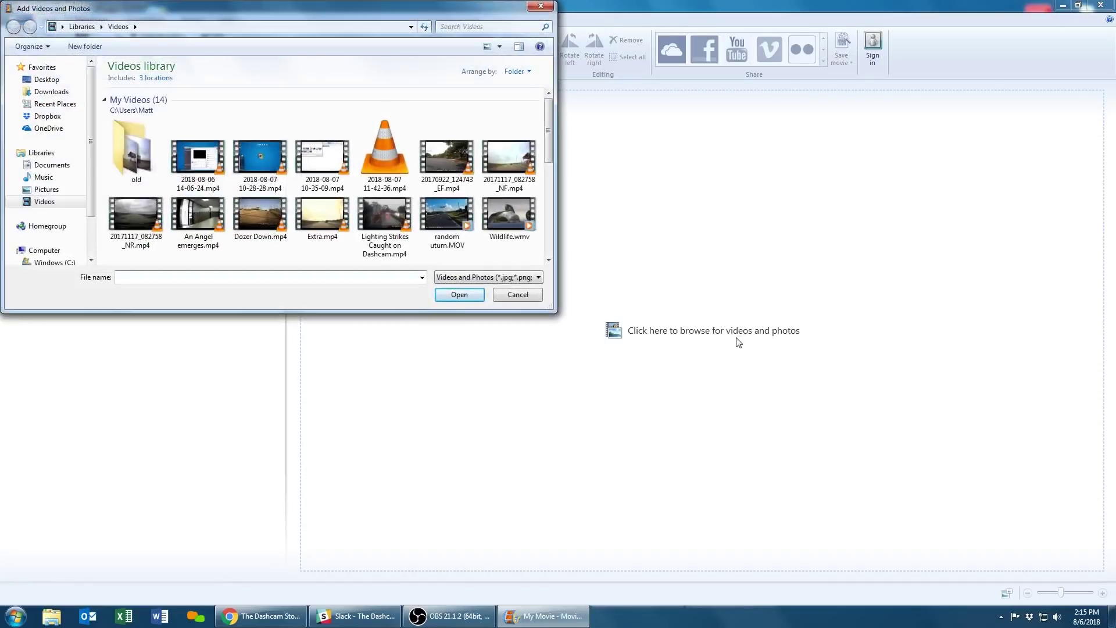
left_click(255, 216)
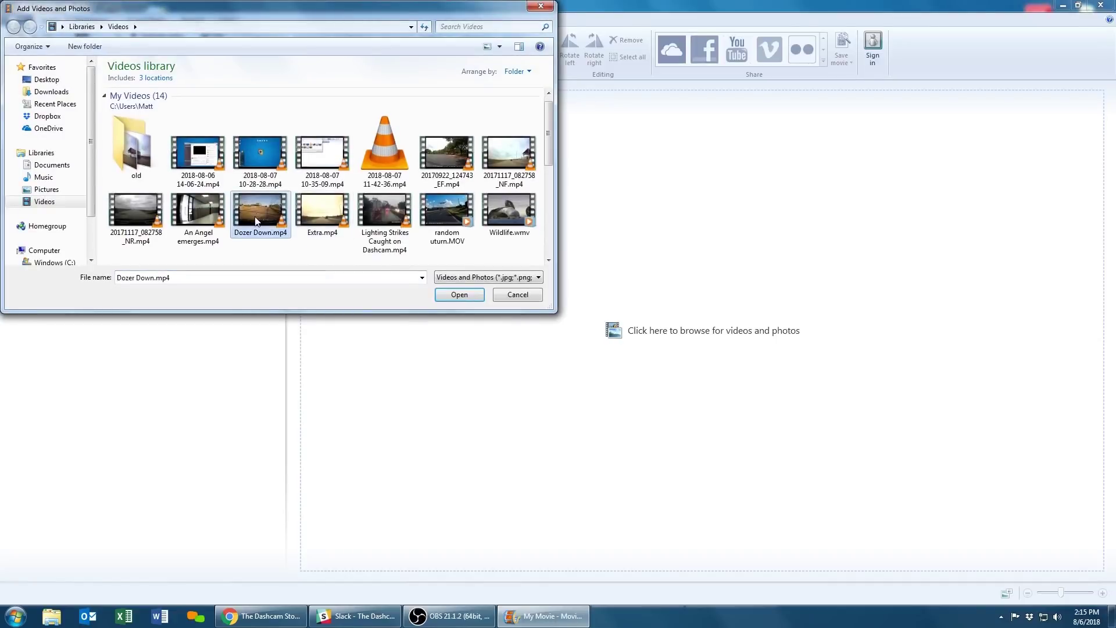
left_click(439, 298)
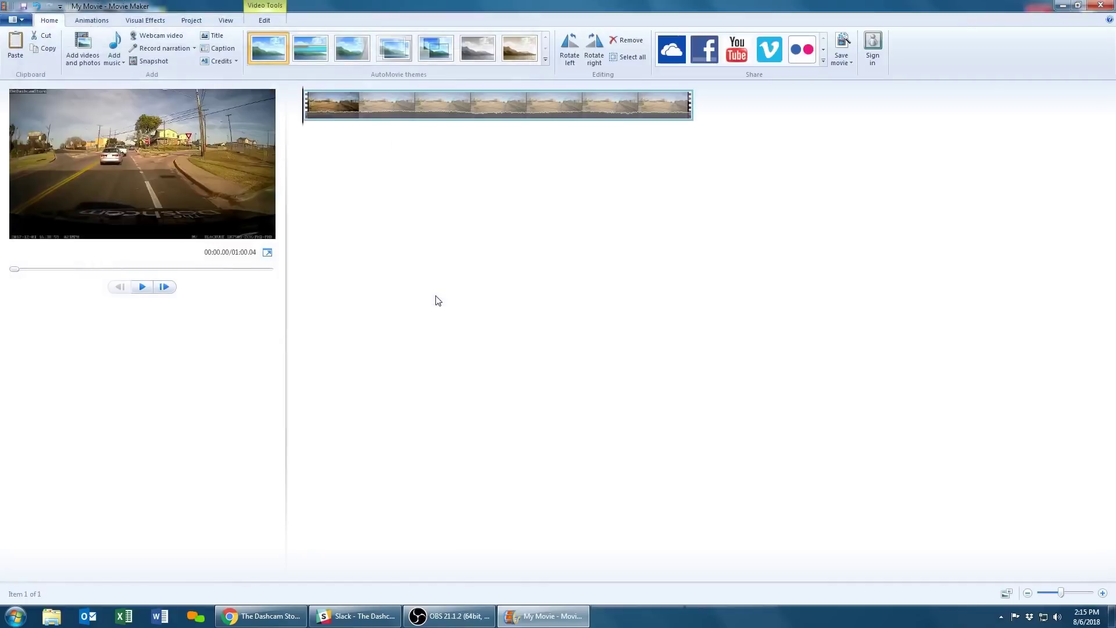
Drag the Dozer Down clip's video volume slider fully left to mute it
left_click(271, 22)
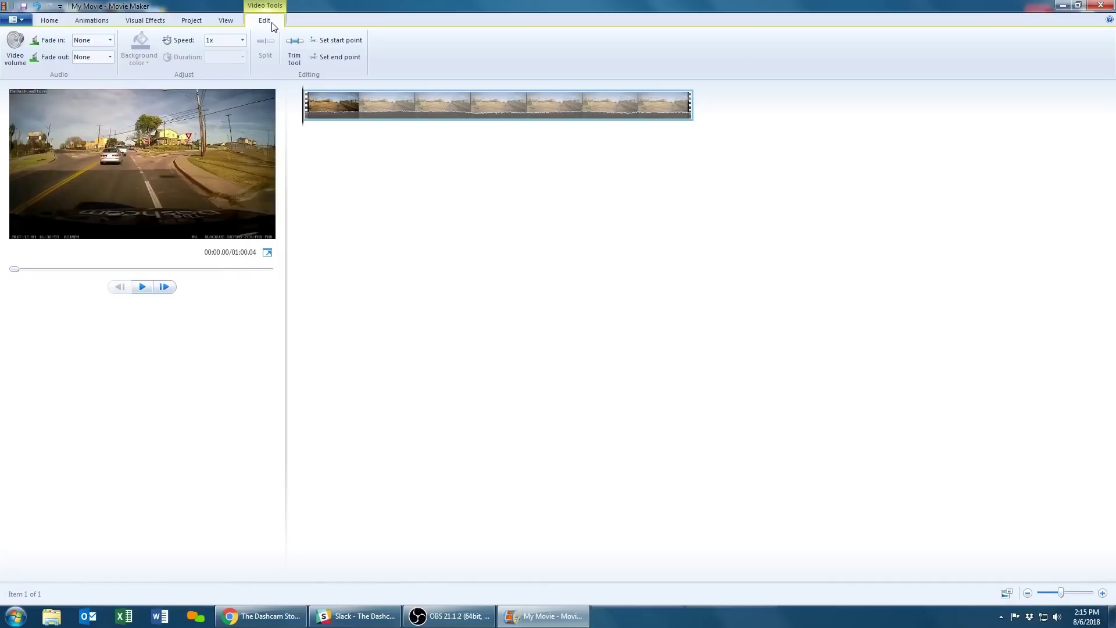
left_click(12, 44)
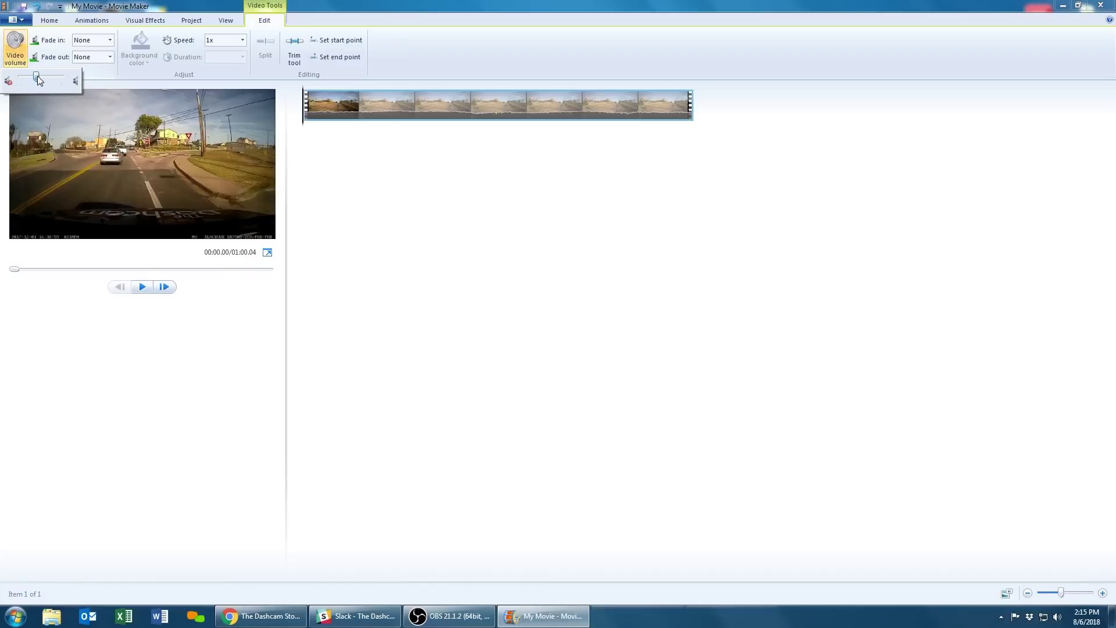
left_click_drag(40, 76, 10, 81)
left_click(346, 208)
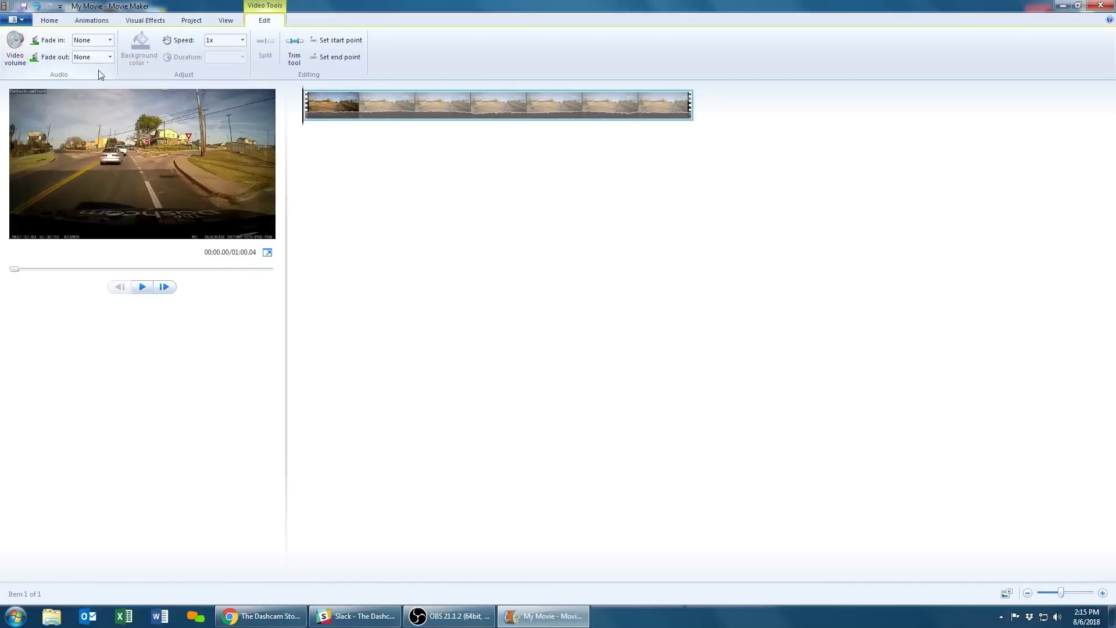
Save the muted clip as a high-definition display movie named RemovedAudio
left_click(15, 21)
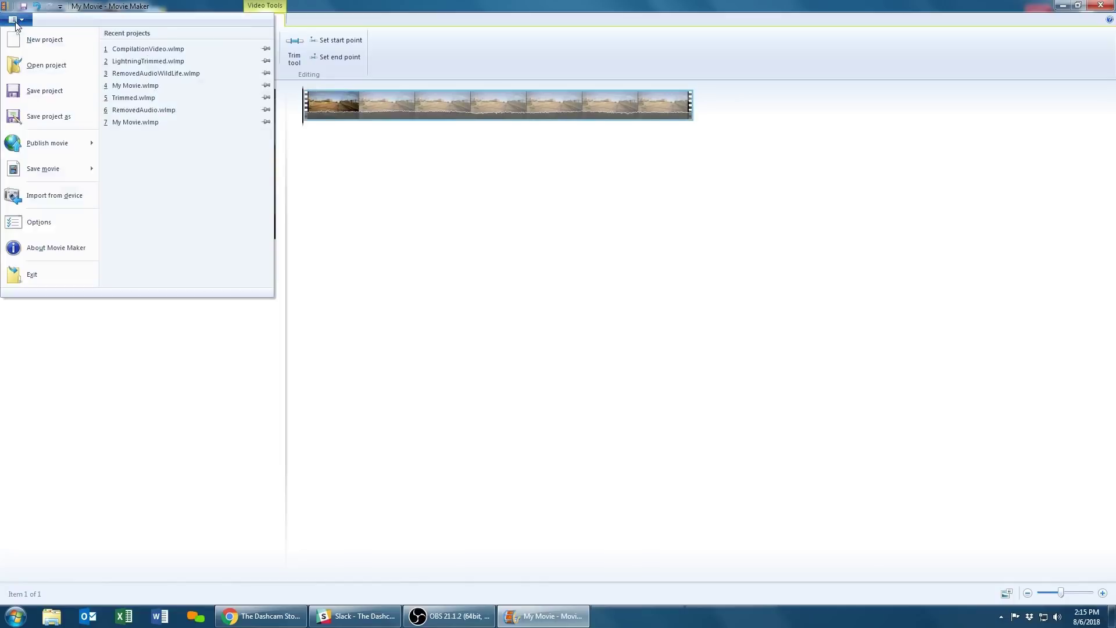
mouse_move(22, 176)
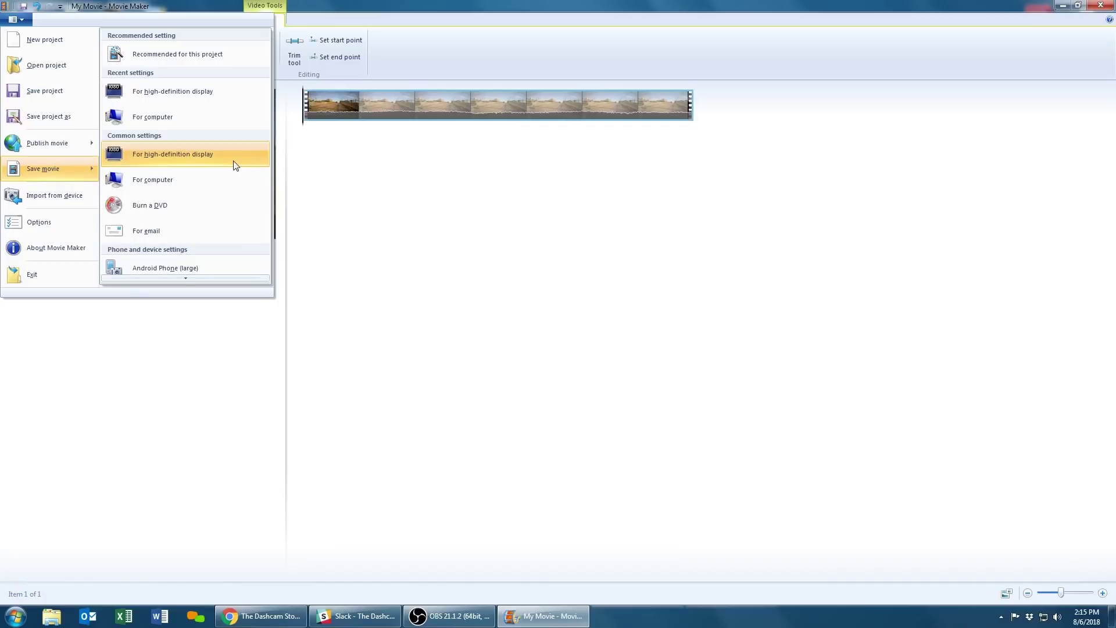
scroll(236, 174, "down", 5)
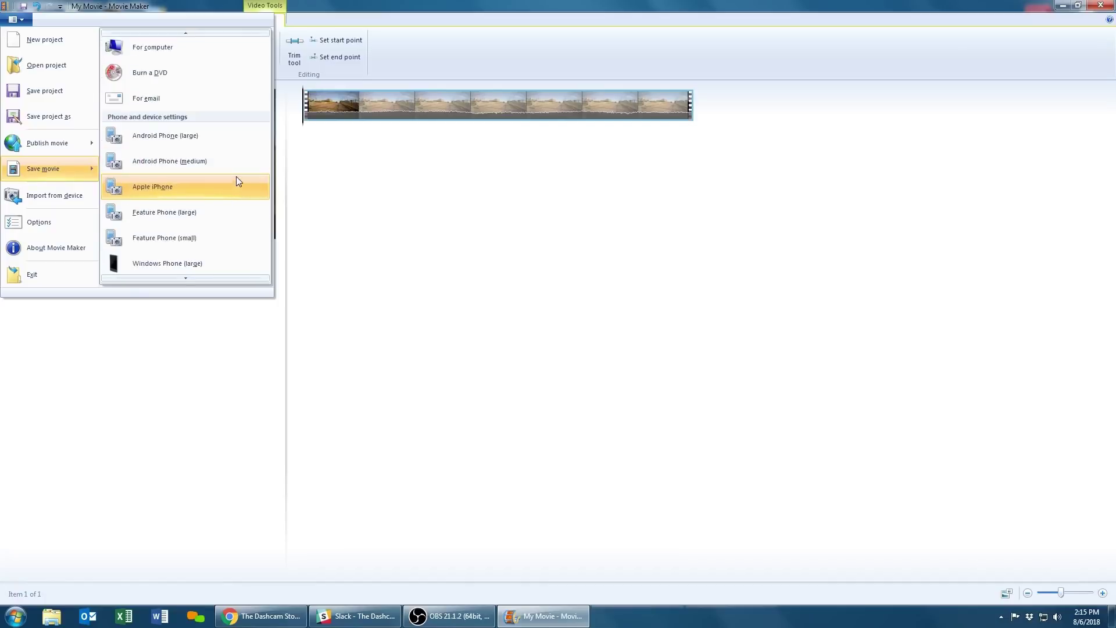
scroll(237, 184, "up", 8)
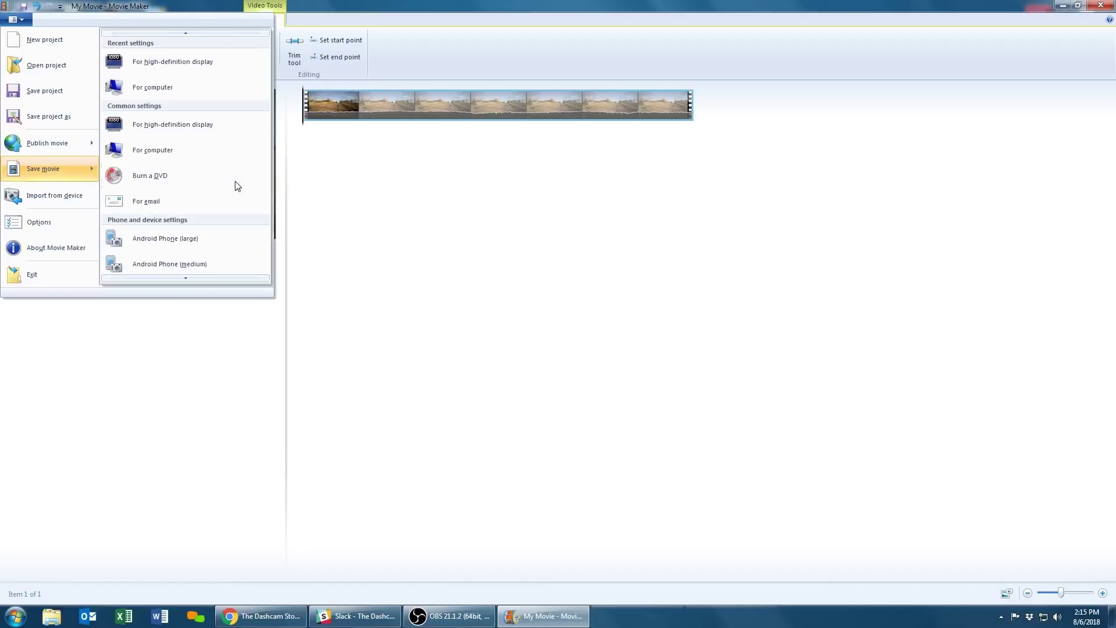
left_click(239, 129)
type("RemovedAudio")
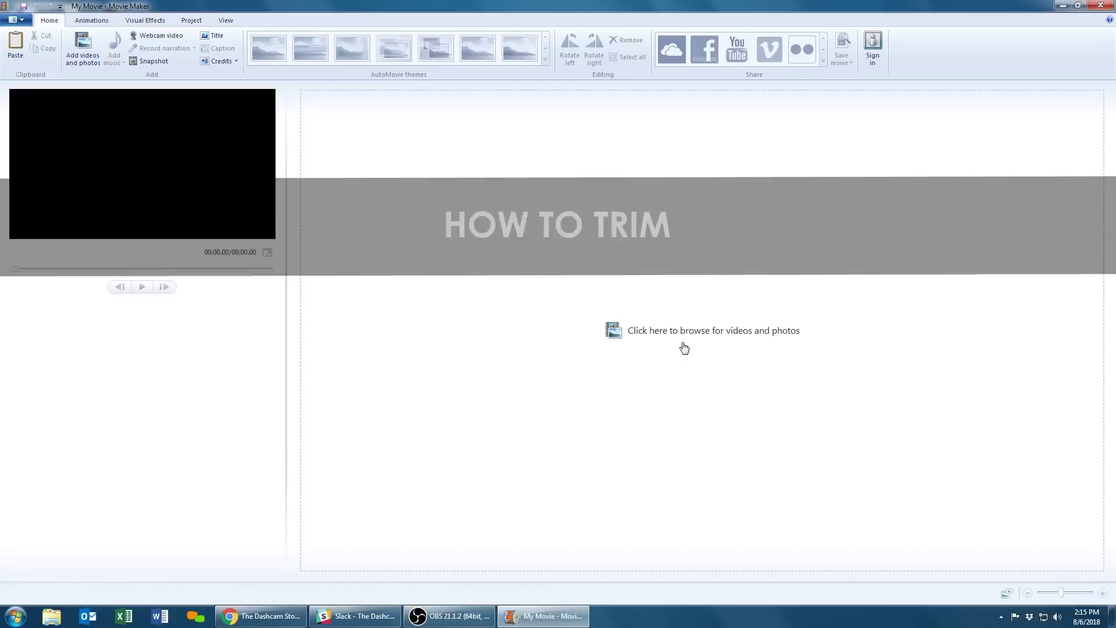
Import Lighting Strikes Caught on Dashcam.mp4 onto the storyboard
left_click(658, 338)
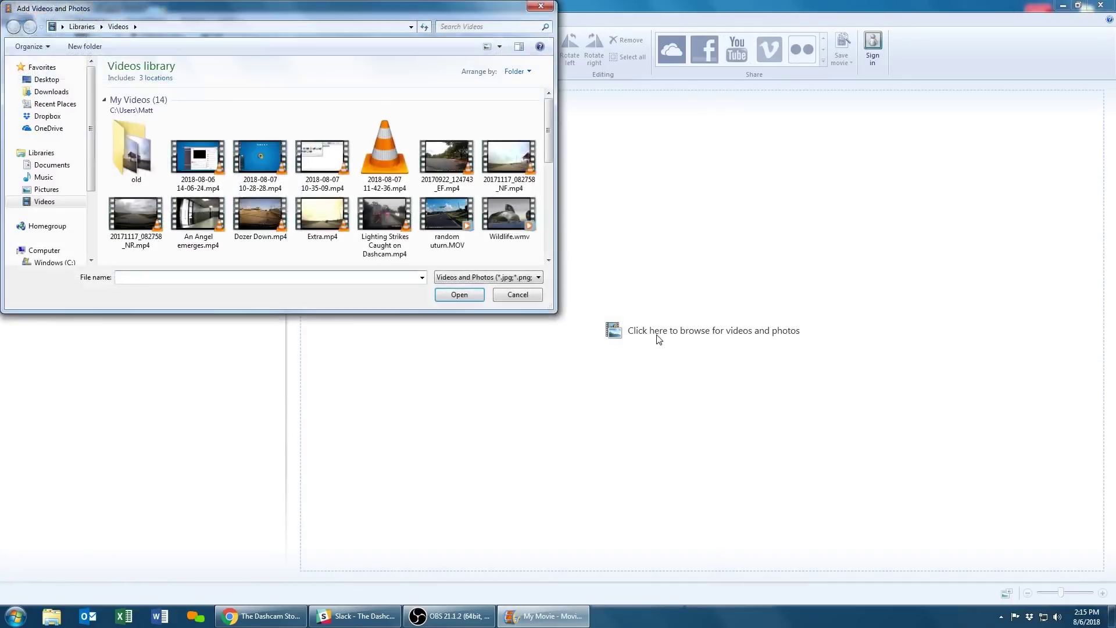
left_click(386, 236)
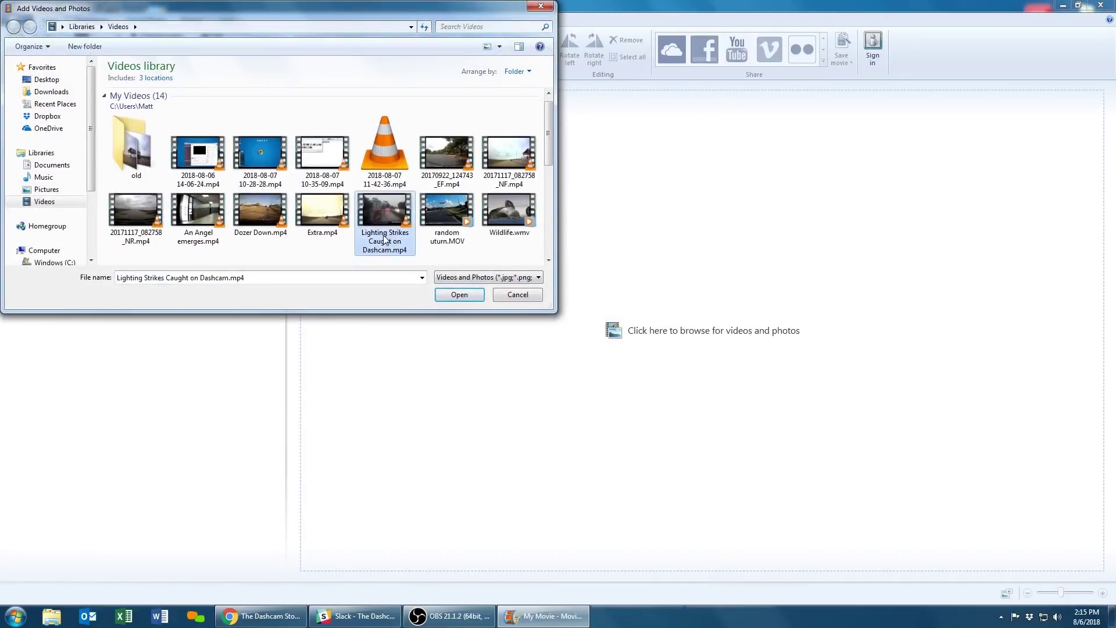
left_click(459, 295)
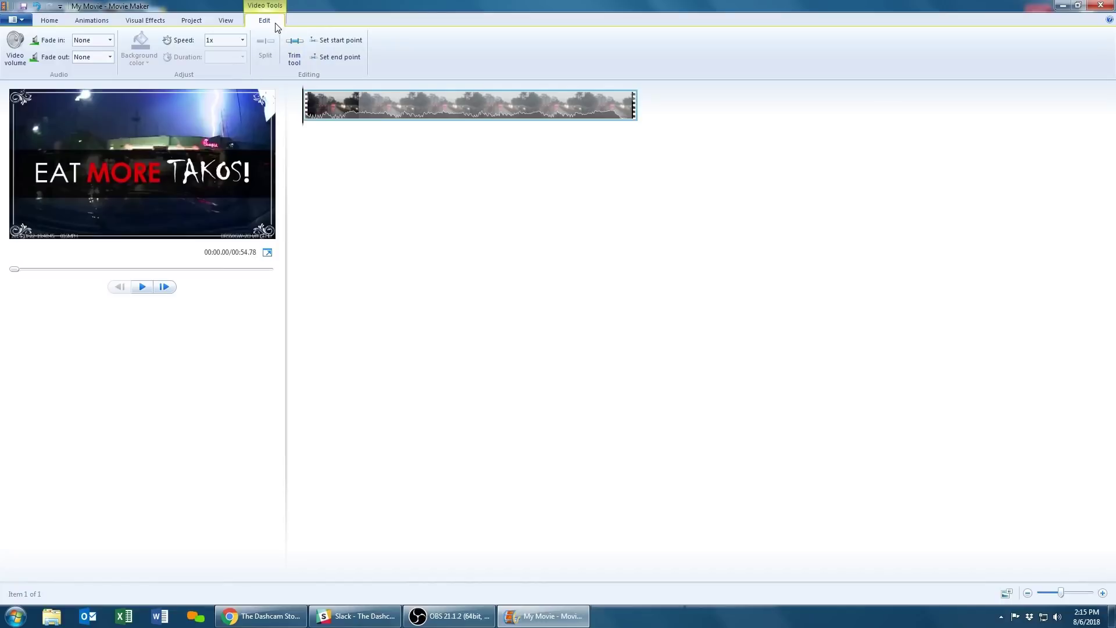
In the Trim tool, roughly drag the lightning clip's end and start points inward
left_click(301, 47)
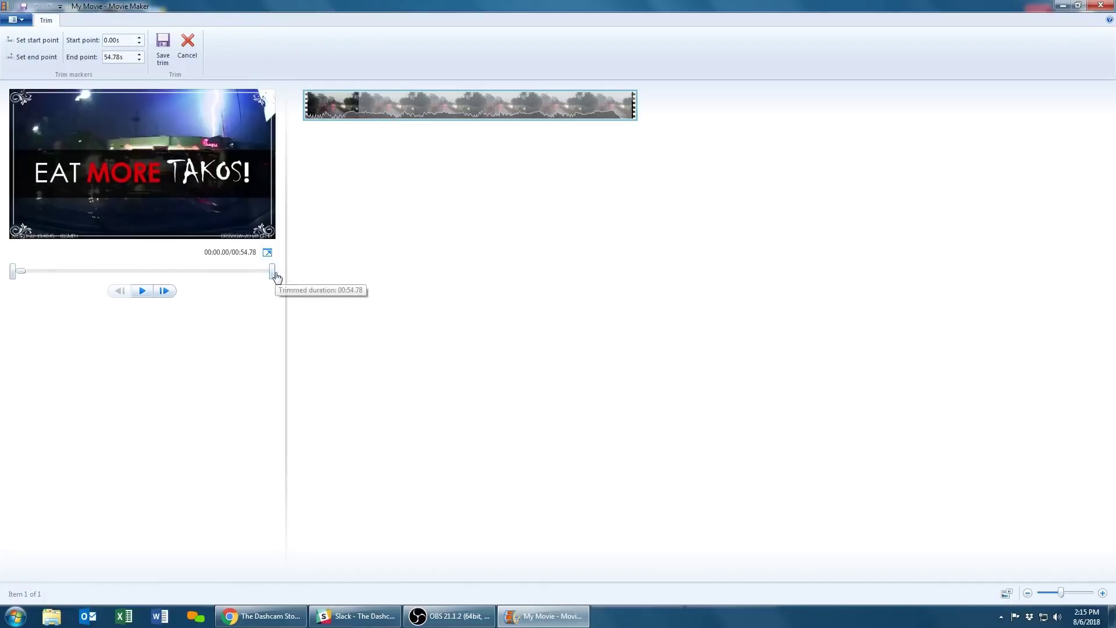
left_click(273, 273)
mouse_move(276, 277)
left_mouse_down()
mouse_move(195, 281)
mouse_move(263, 278)
left_mouse_up()
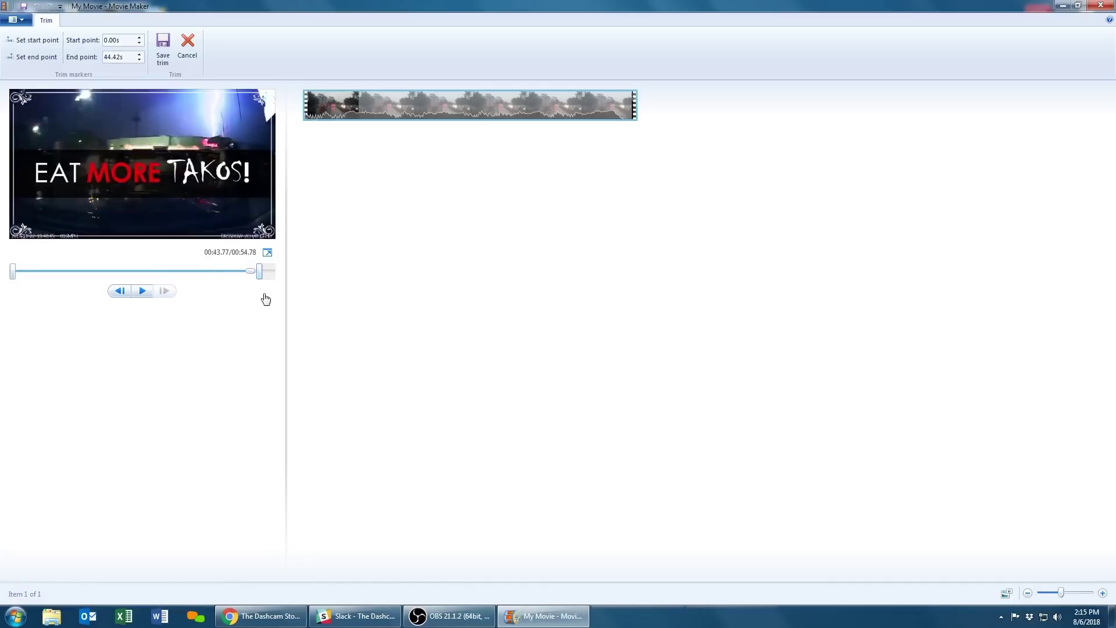
left_click(55, 272)
left_click_drag(14, 278, 81, 292)
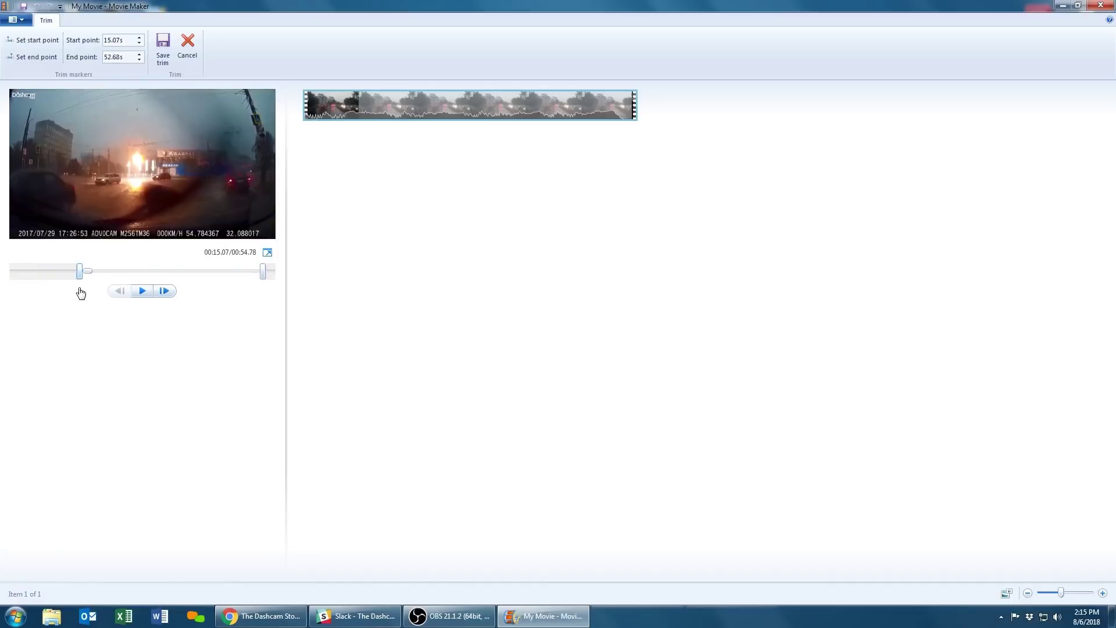
Set the trim start point to 20 and end point to 50, then save the trim
left_click(128, 42)
type("2")
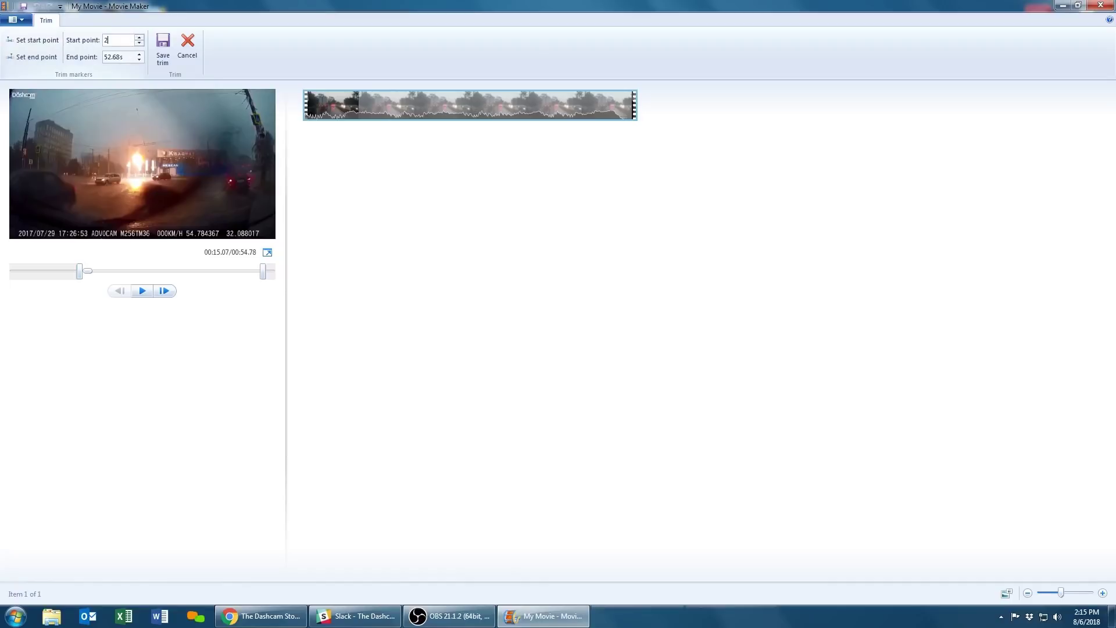
type("0")
key("Return")
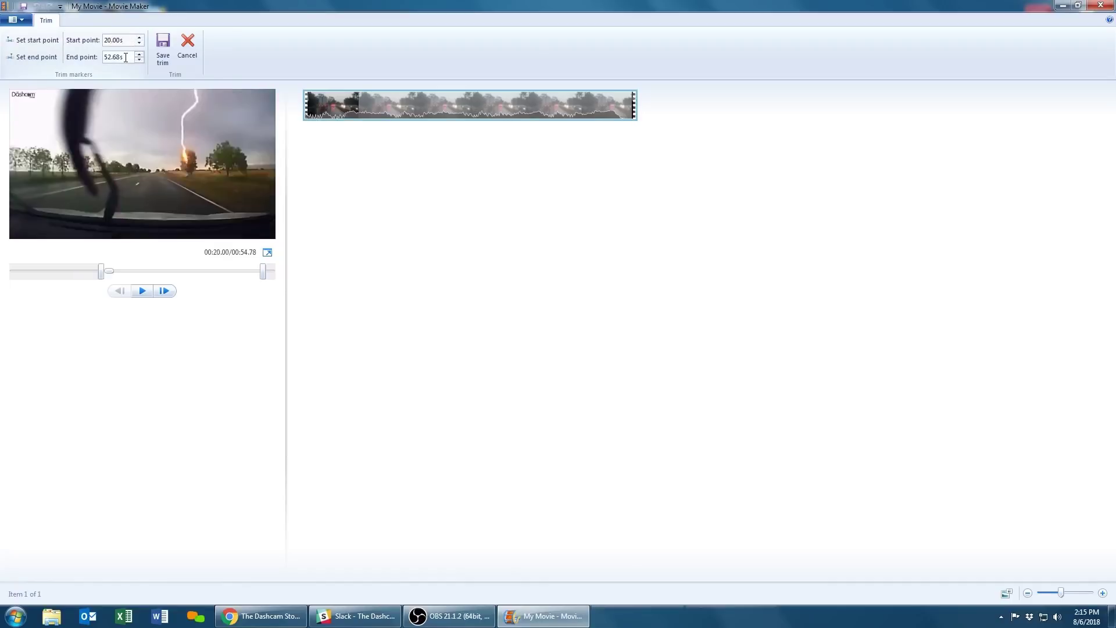
left_click(125, 58)
type("50")
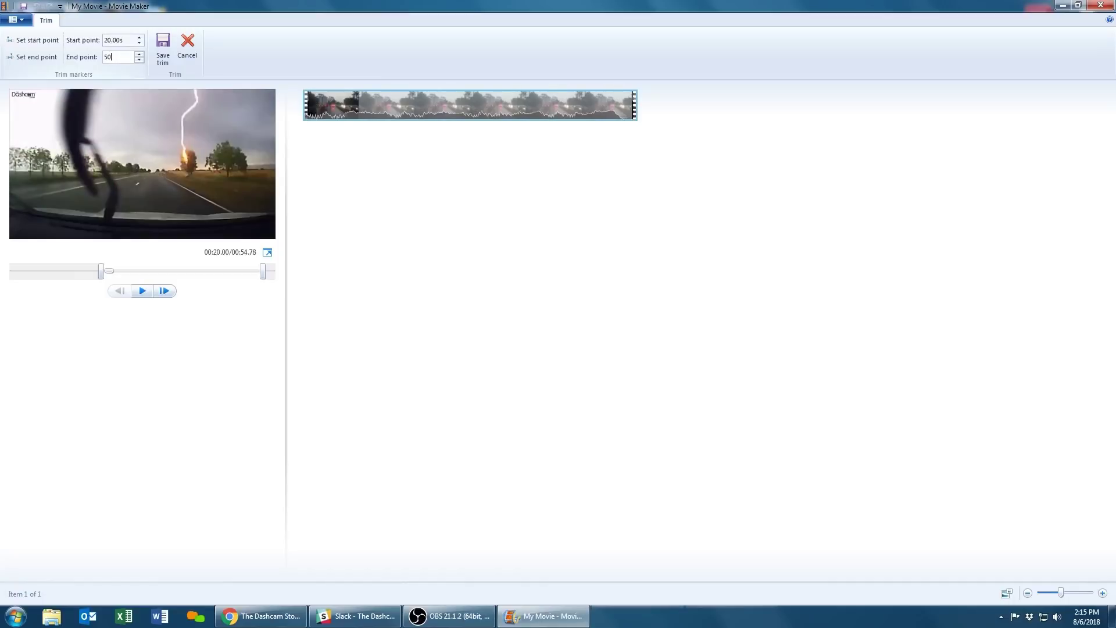
key("Return")
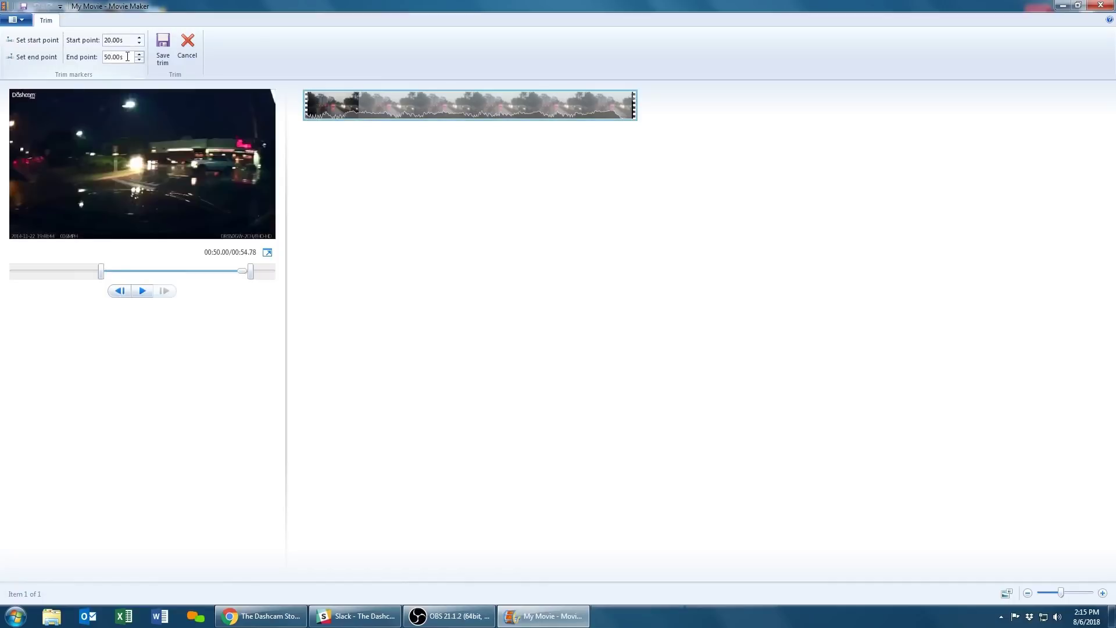
left_click(169, 45)
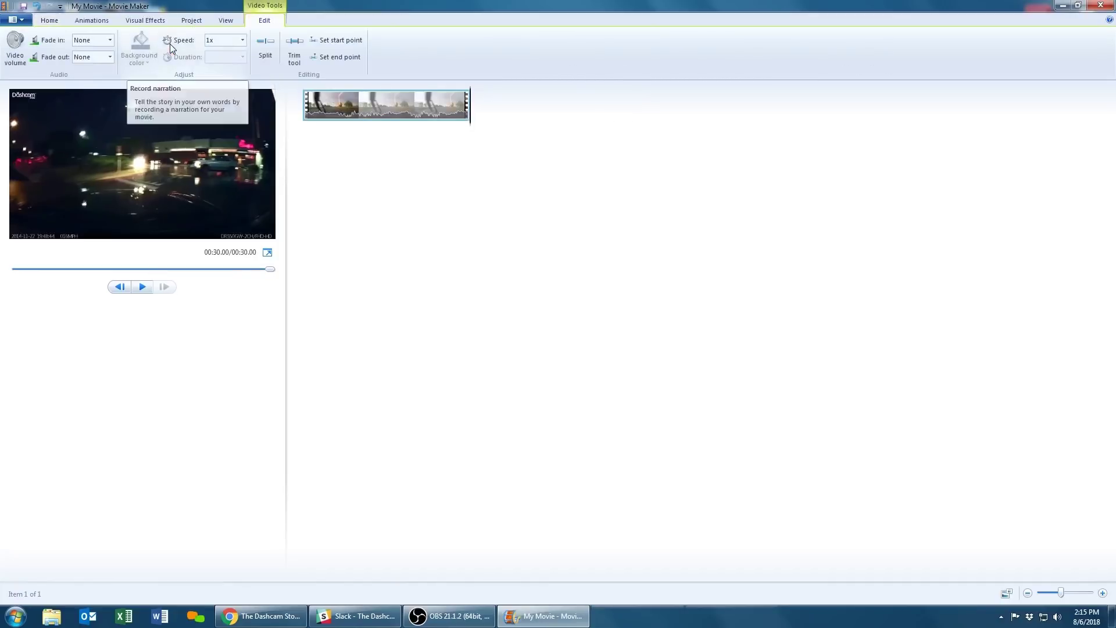
Save the trimmed clip as a high-definition display movie named TrimmedVideo
left_click(13, 21)
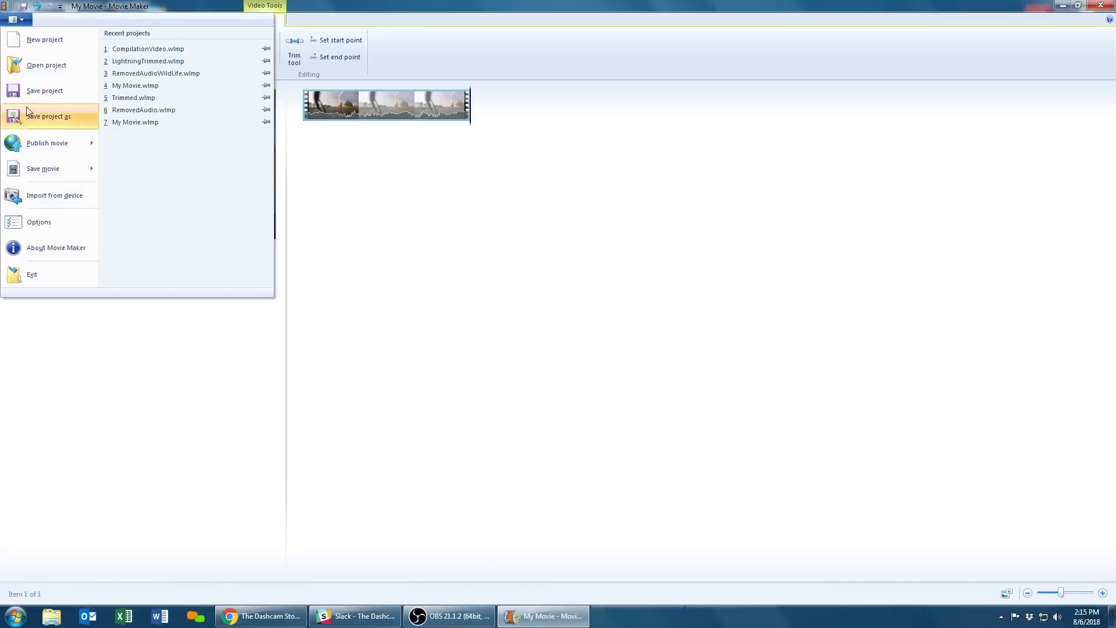
mouse_move(22, 175)
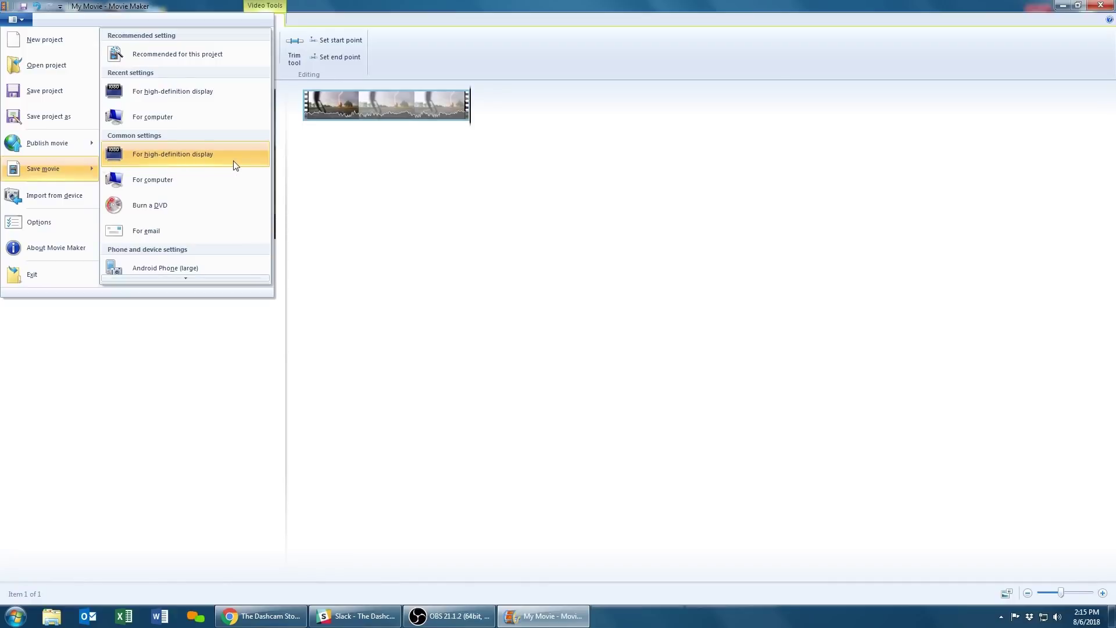
scroll(236, 176, "down", 5)
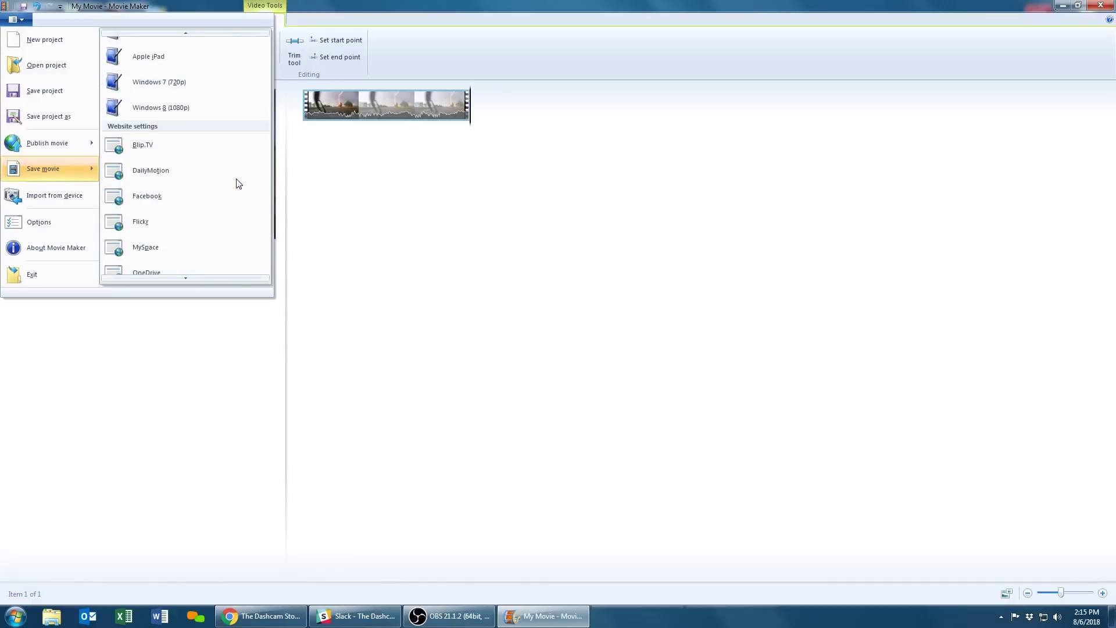
scroll(237, 183, "down", 2)
scroll(237, 184, "up", 8)
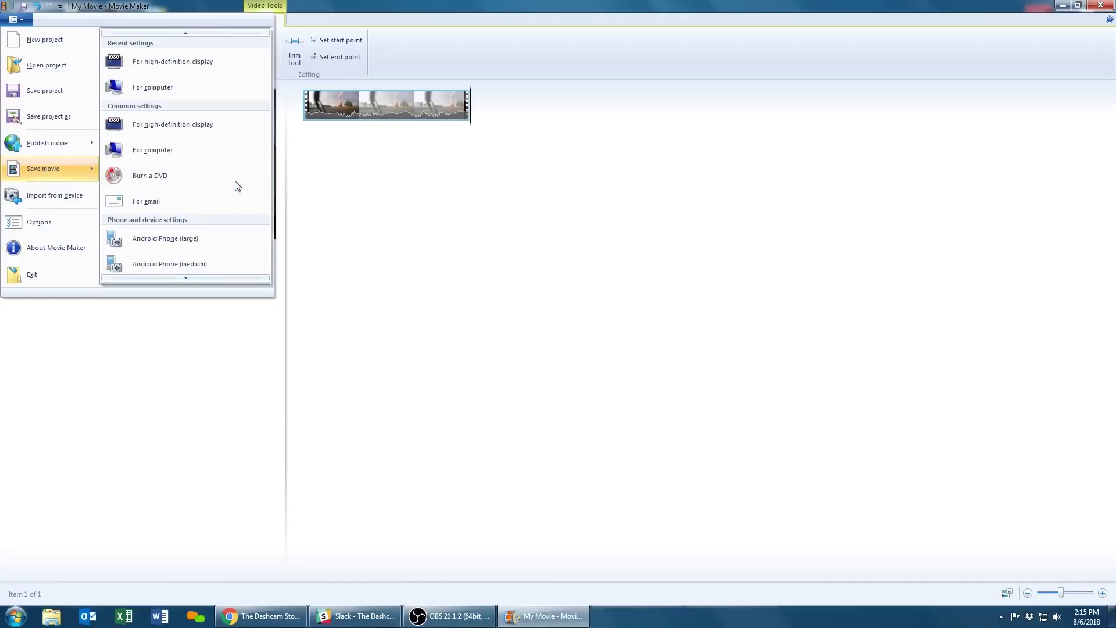
left_click(238, 128)
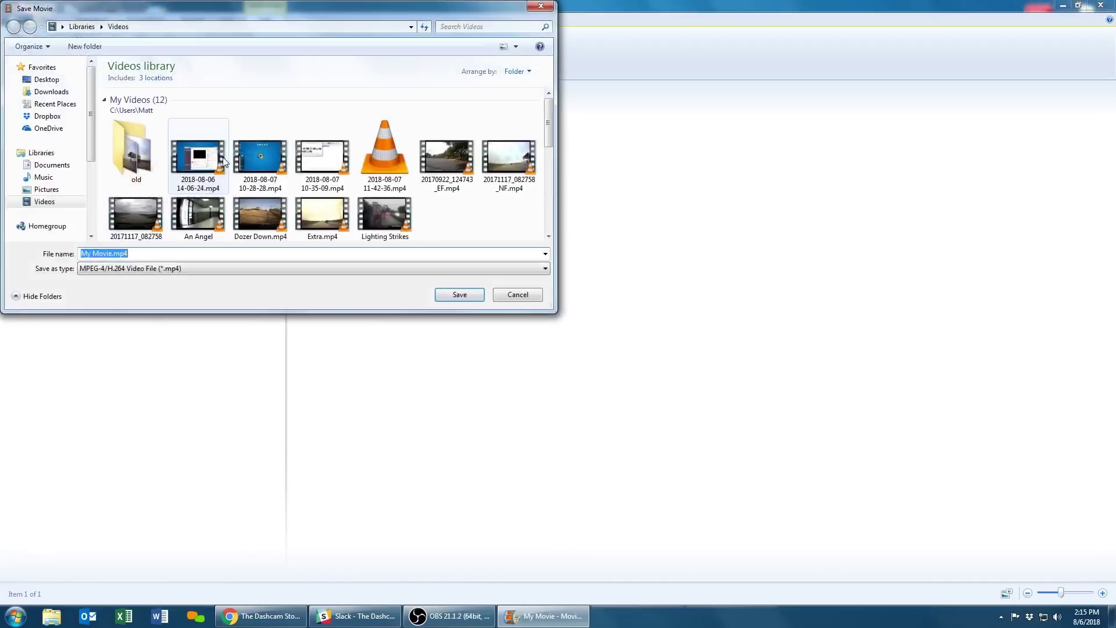
type("TrimmedVideo")
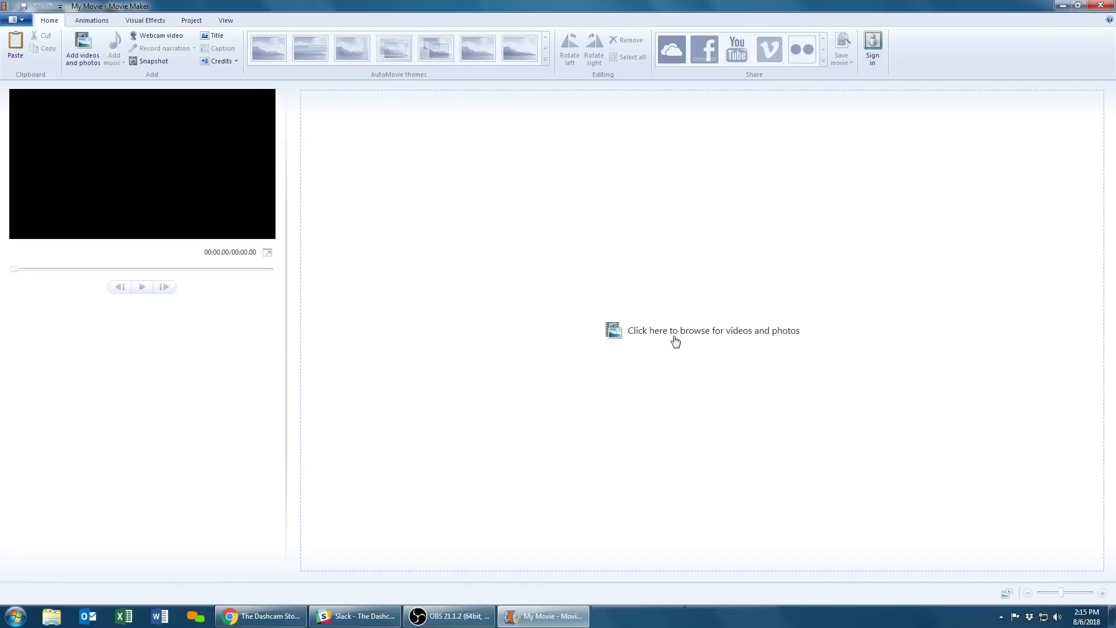
Import Extra.mp4 and random uturn.MOV together onto the new storyboard
left_click(675, 341)
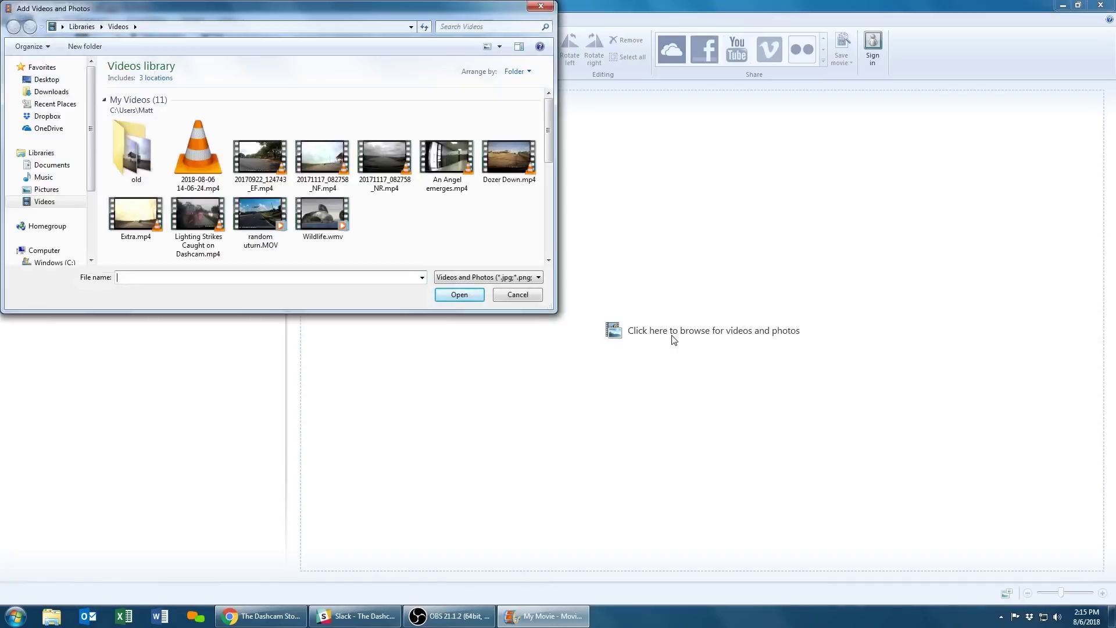
left_click(134, 217)
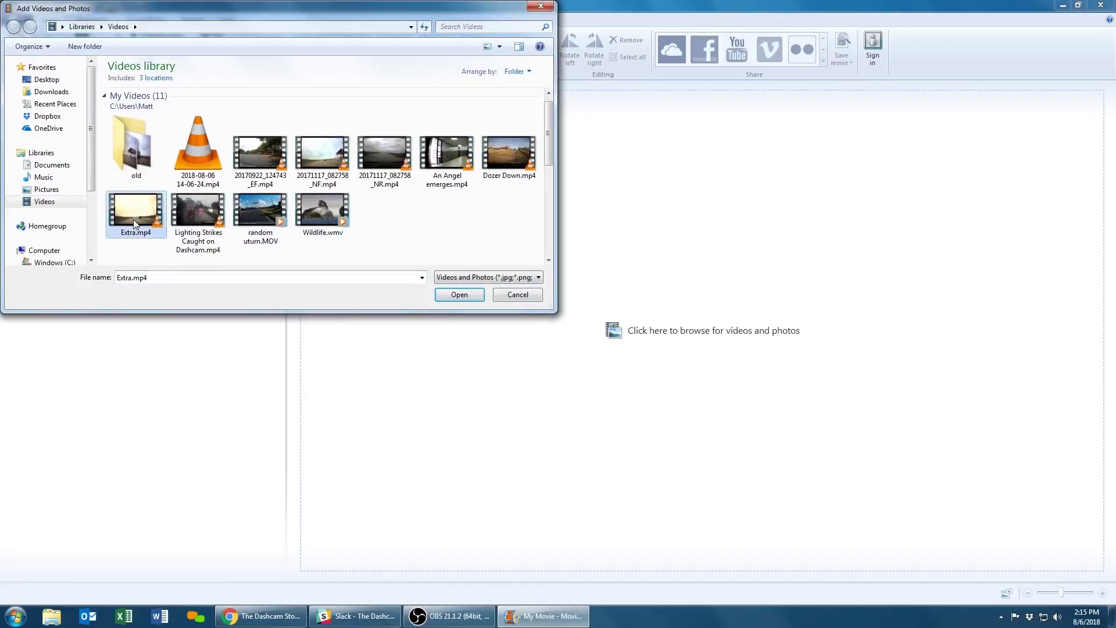
left_click(263, 221, "ctrl")
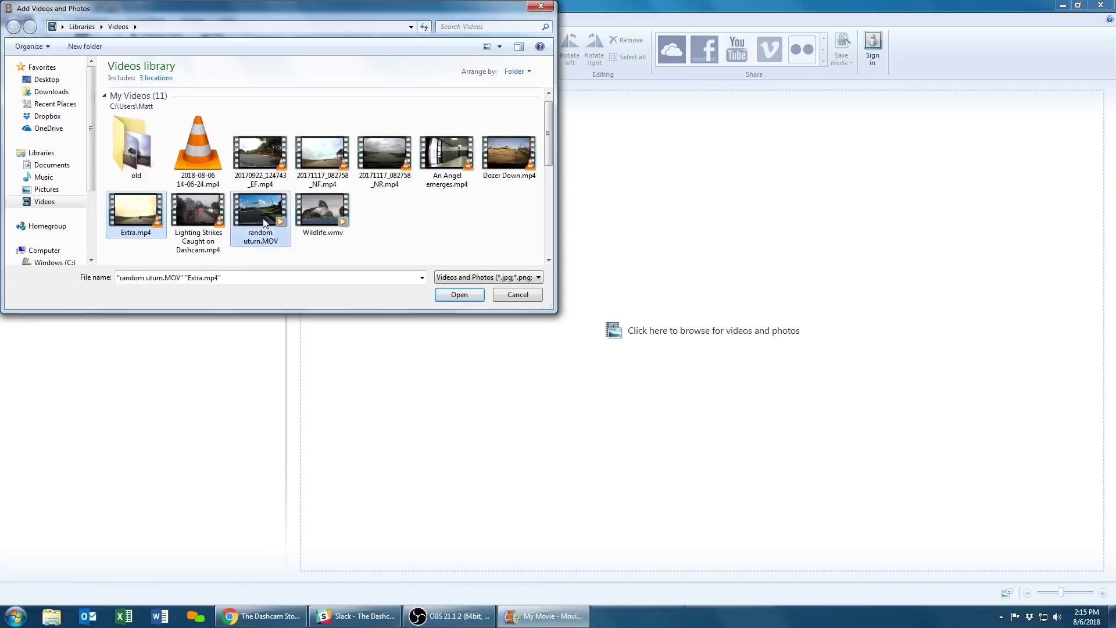
left_click(457, 296)
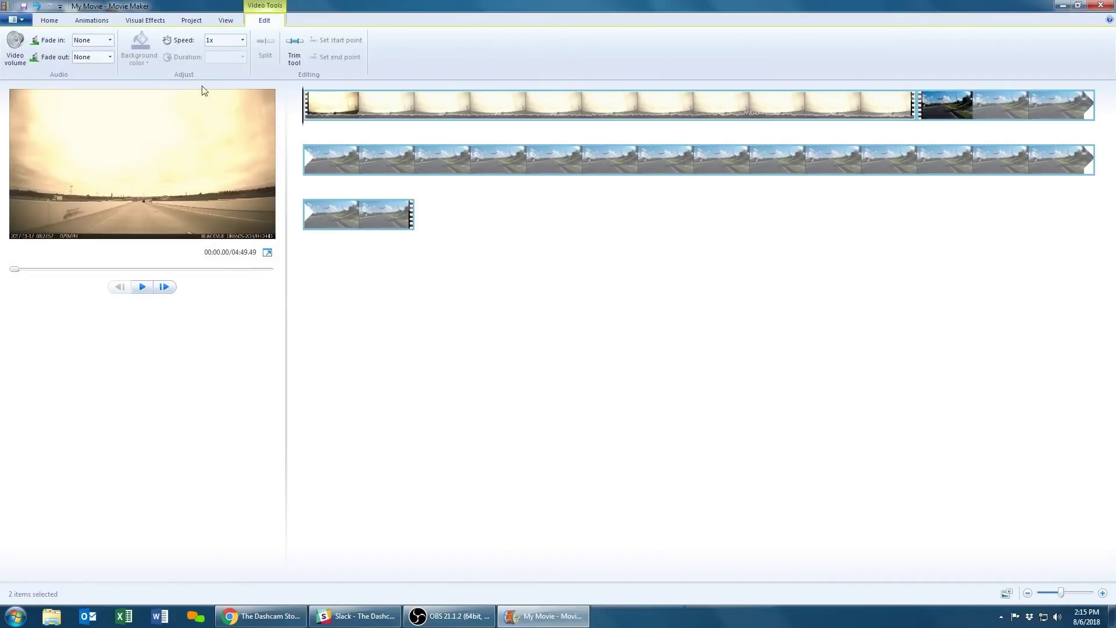
Use Home > Add videos and photos to append 20171117_082758_NR.mp4 as the third clip
left_click(49, 21)
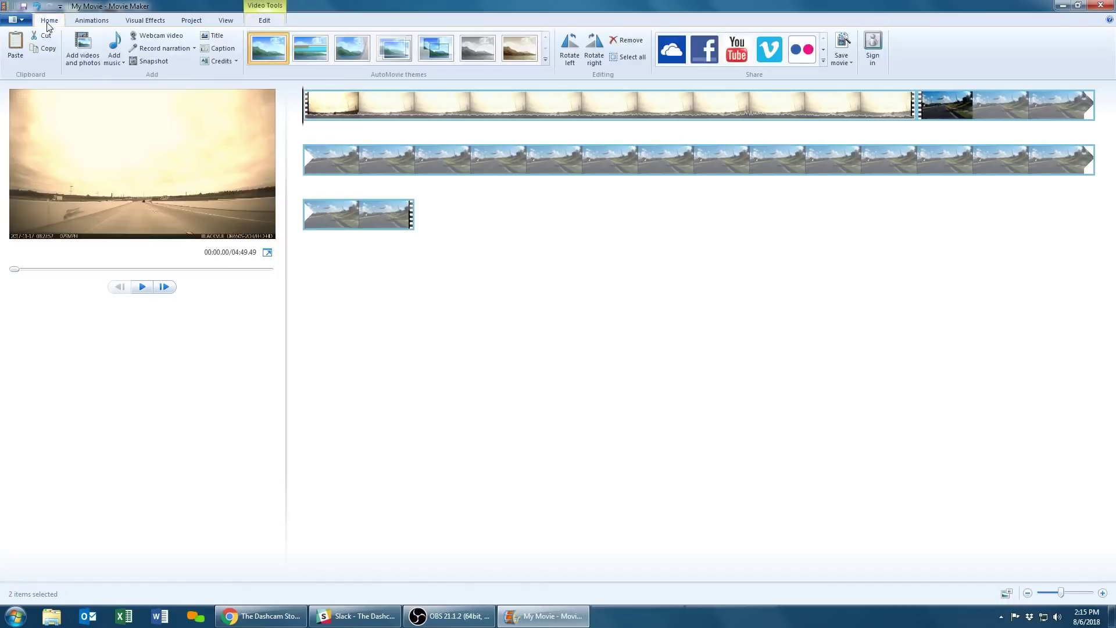
left_click(98, 41)
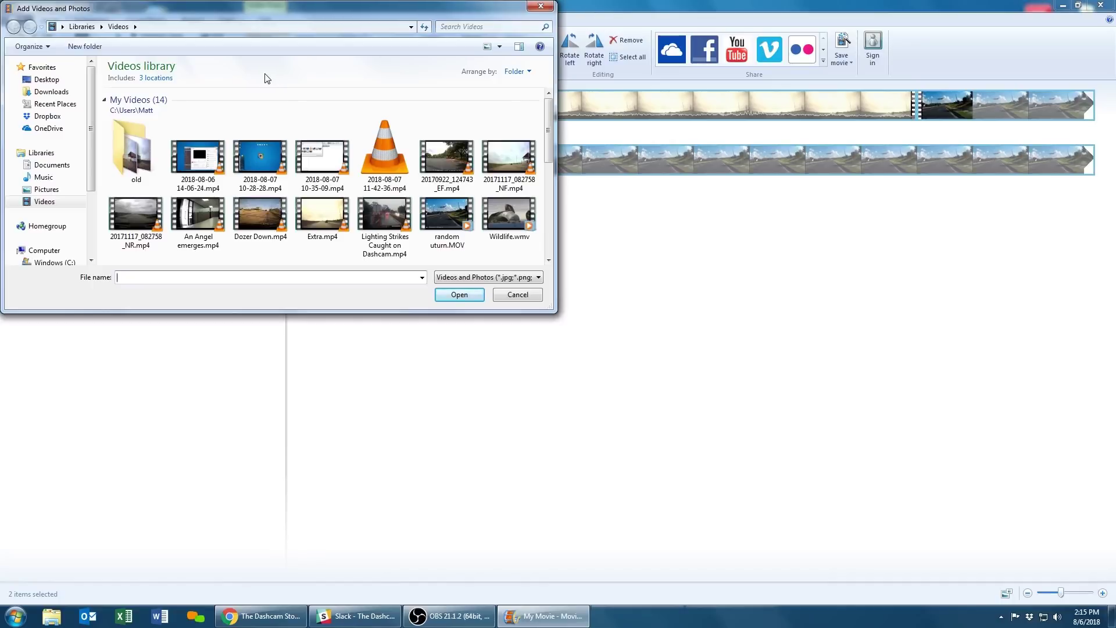
left_click(135, 214)
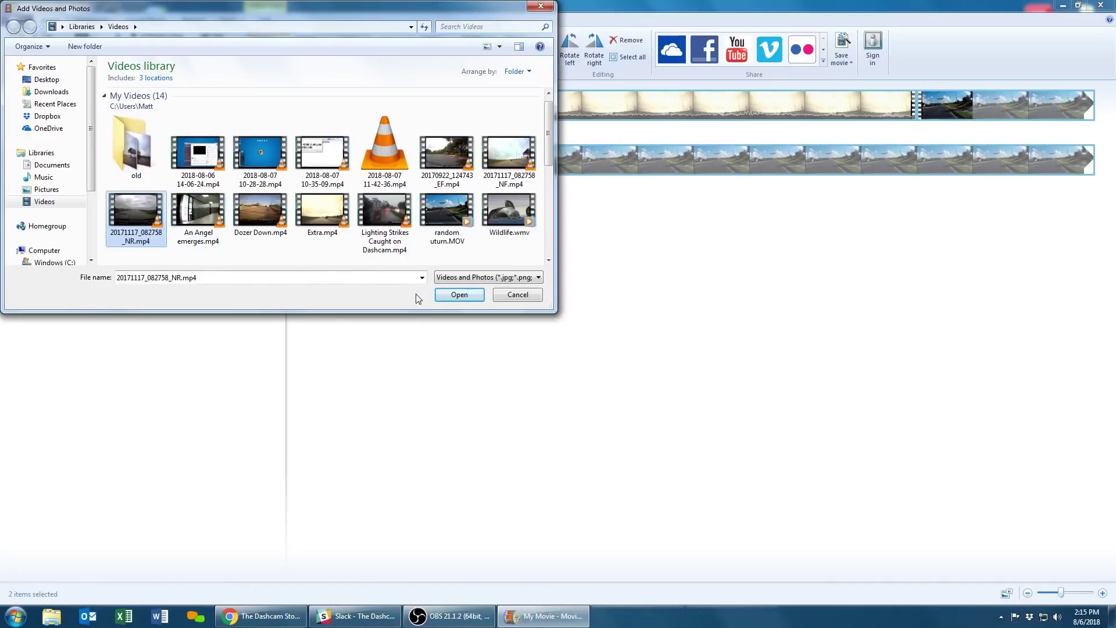
left_click(444, 298)
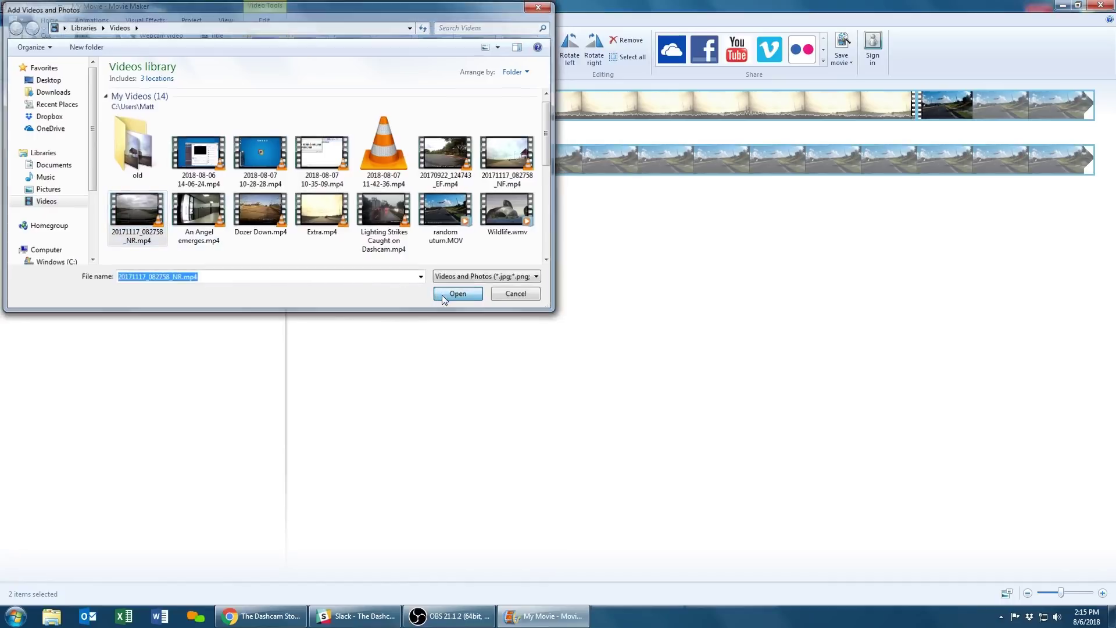
Rearrange the storyboard so random uturn.MOV plays first, Extra.mp4 second, and 20171117_082758_NR.mp4 last
left_click(465, 111)
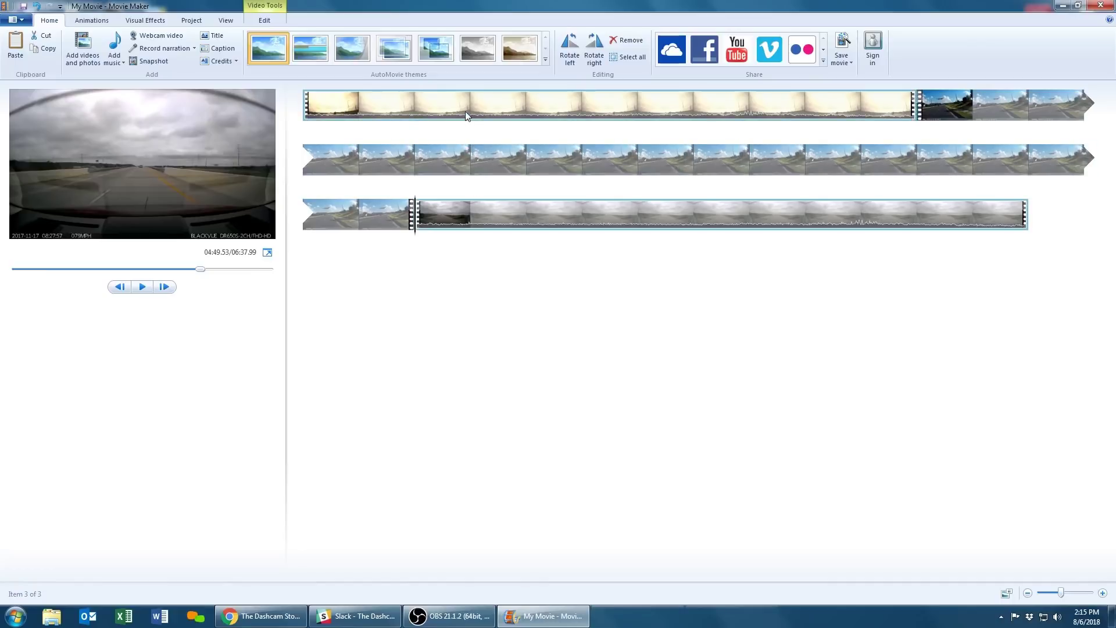
left_click(467, 151)
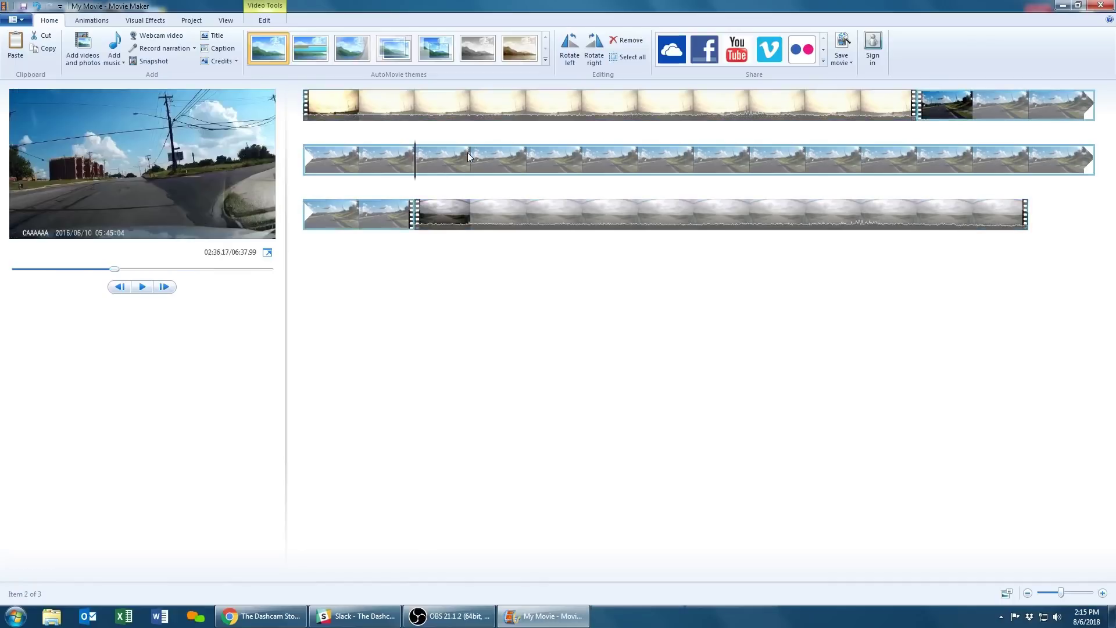
left_click(482, 213)
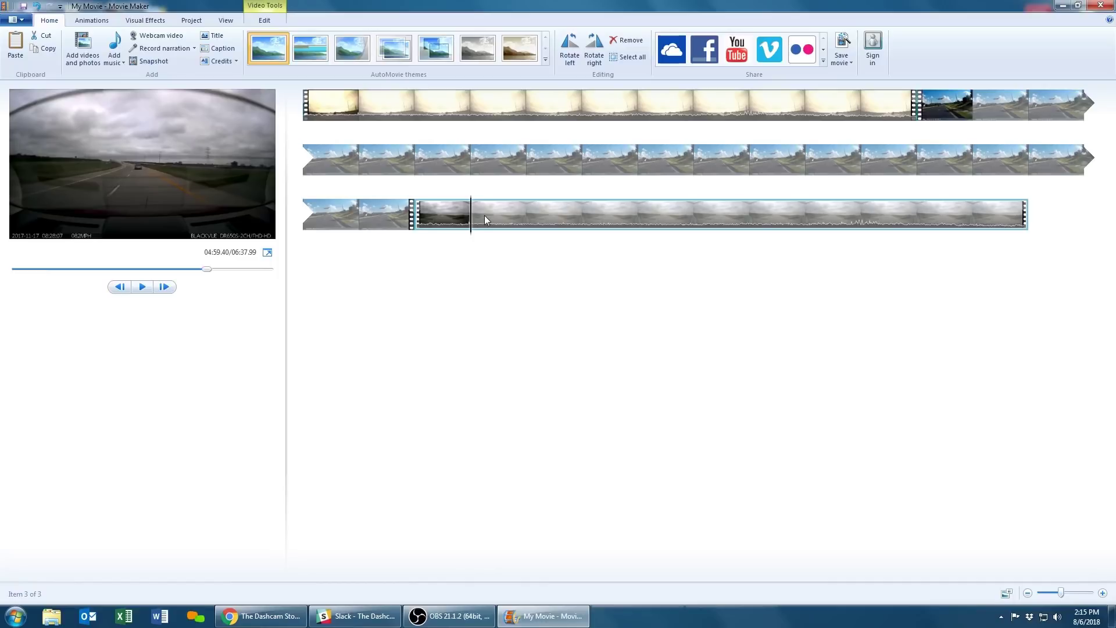
left_click_drag(483, 215, 298, 121)
left_click(584, 215)
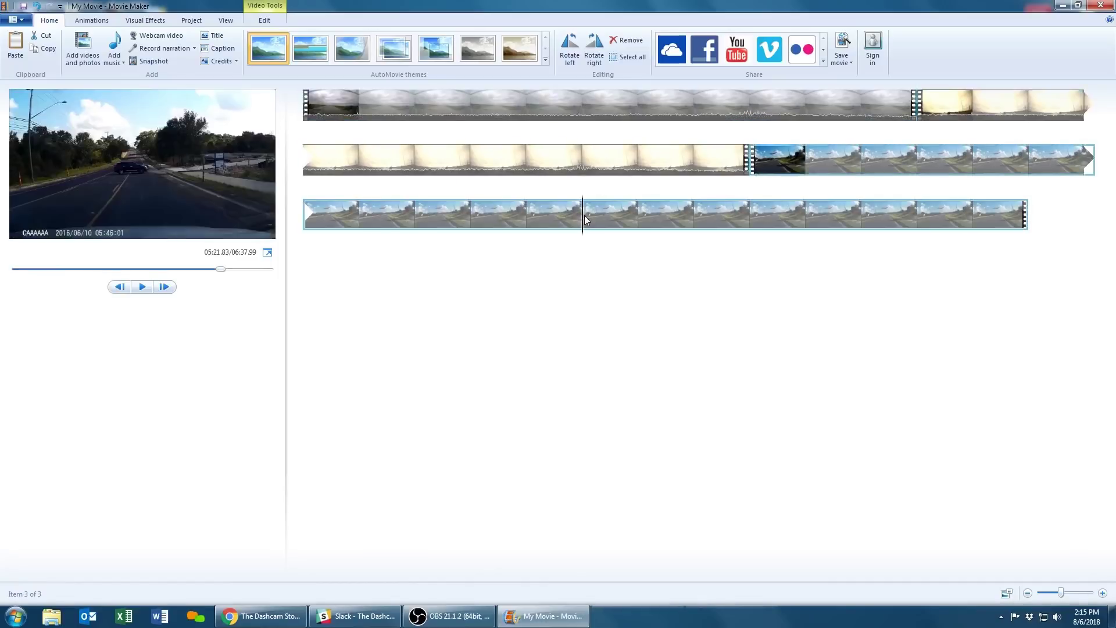
left_click_drag(584, 215, 309, 112)
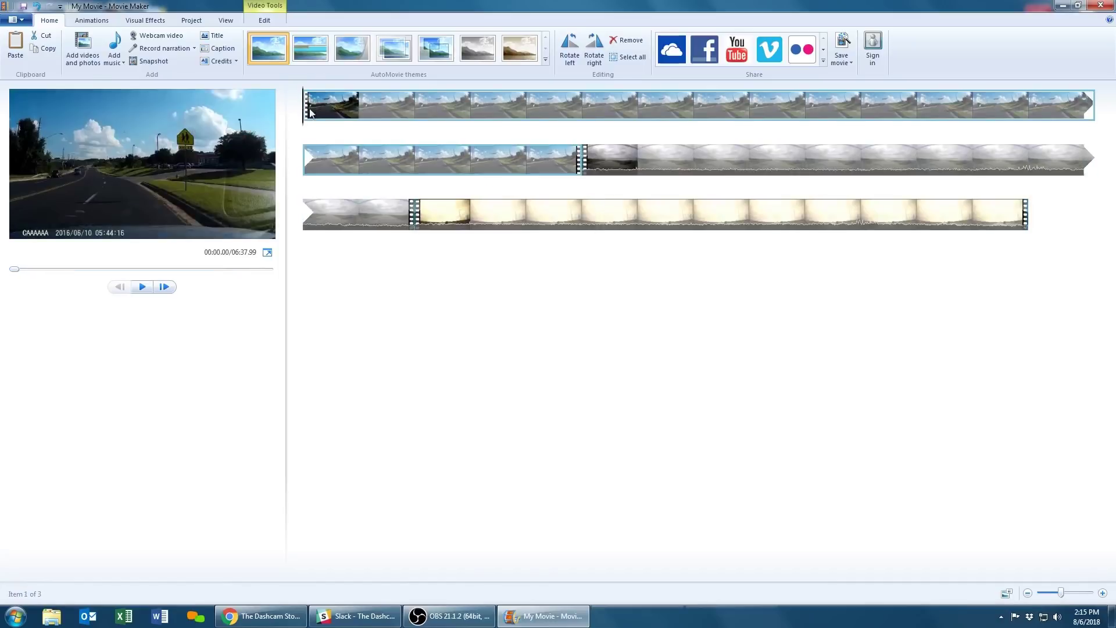
left_click_drag(599, 169, 1095, 231)
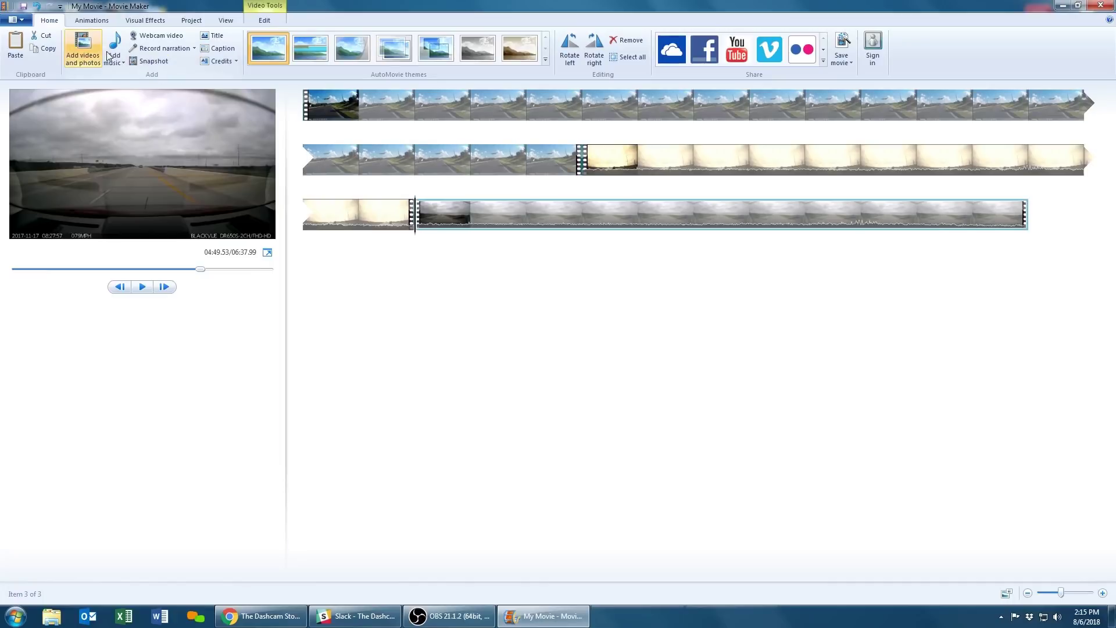
left_click(18, 20)
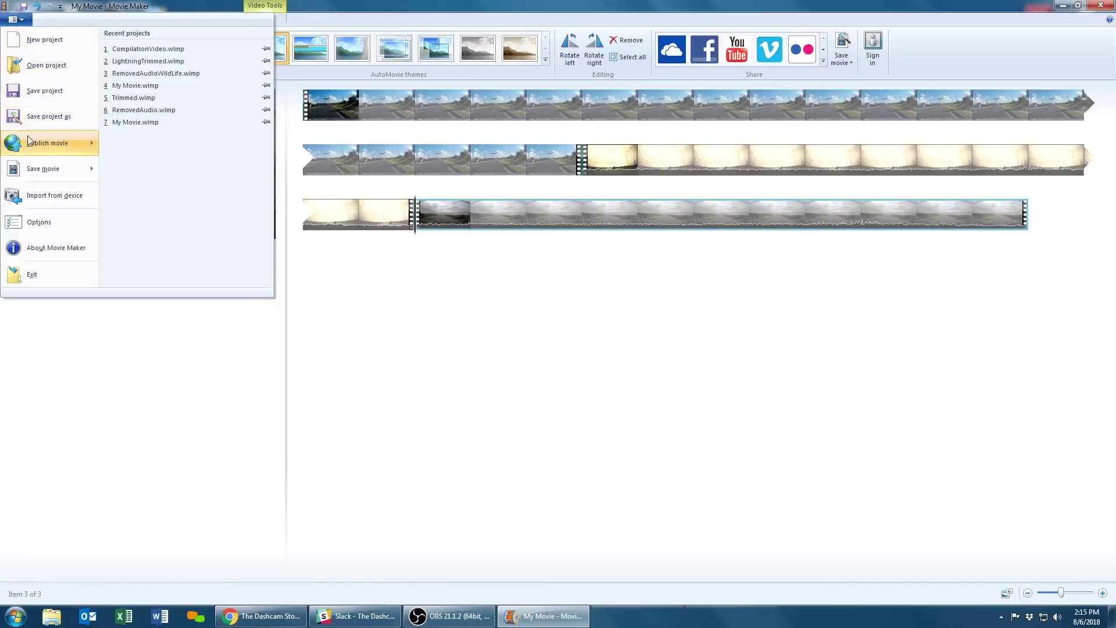
Choose Save movie 'For high-definition display' from the File menu
mouse_move(24, 163)
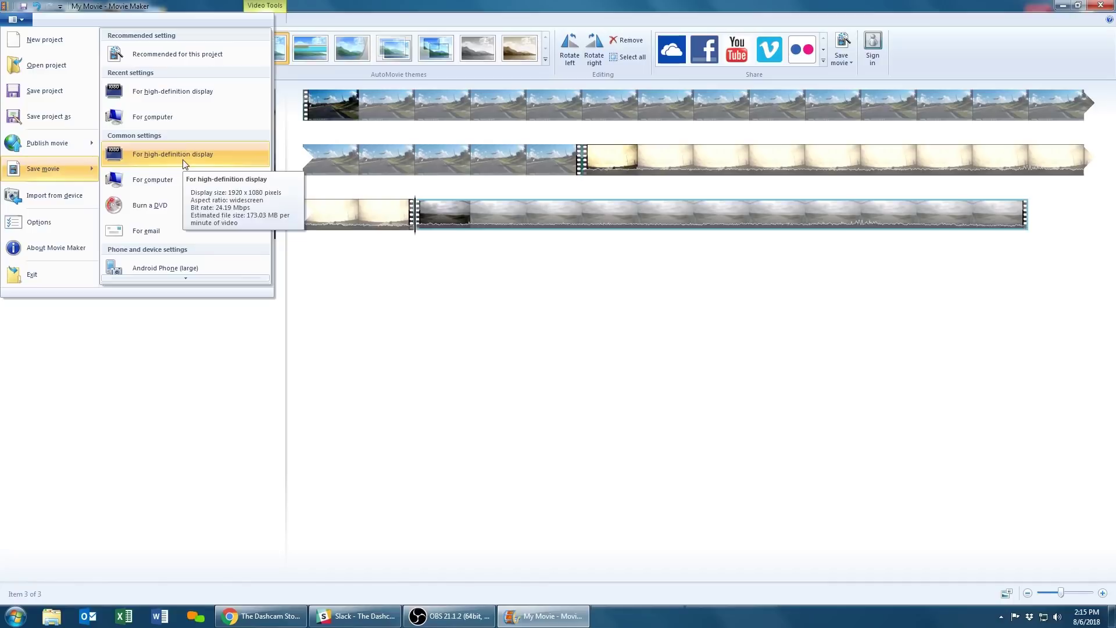
scroll(214, 178, "down", 1)
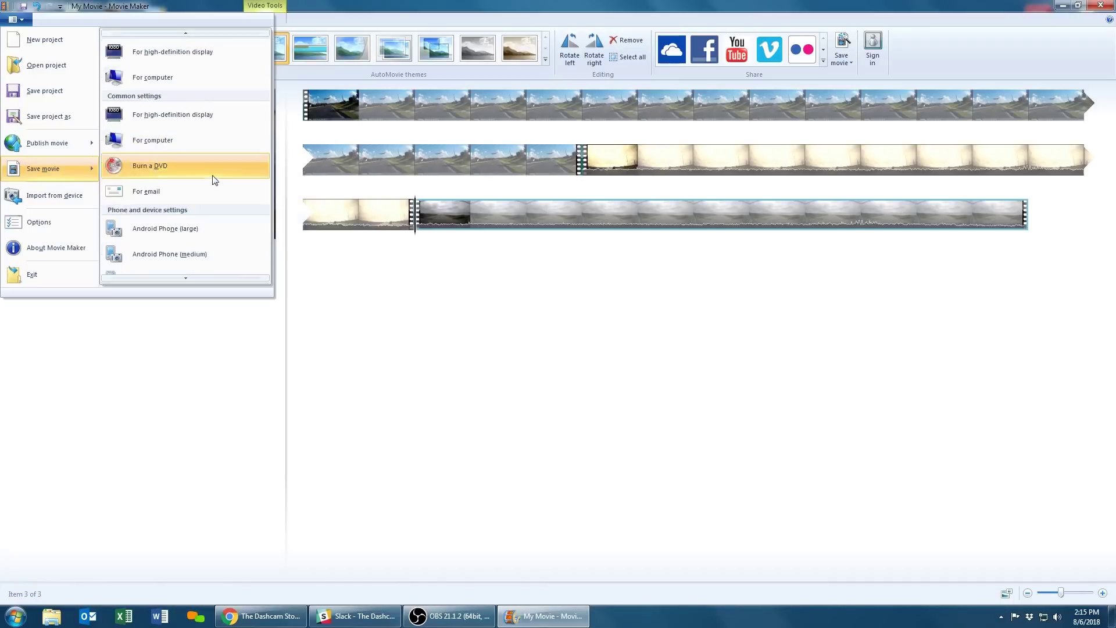
scroll(214, 180, "down", 8)
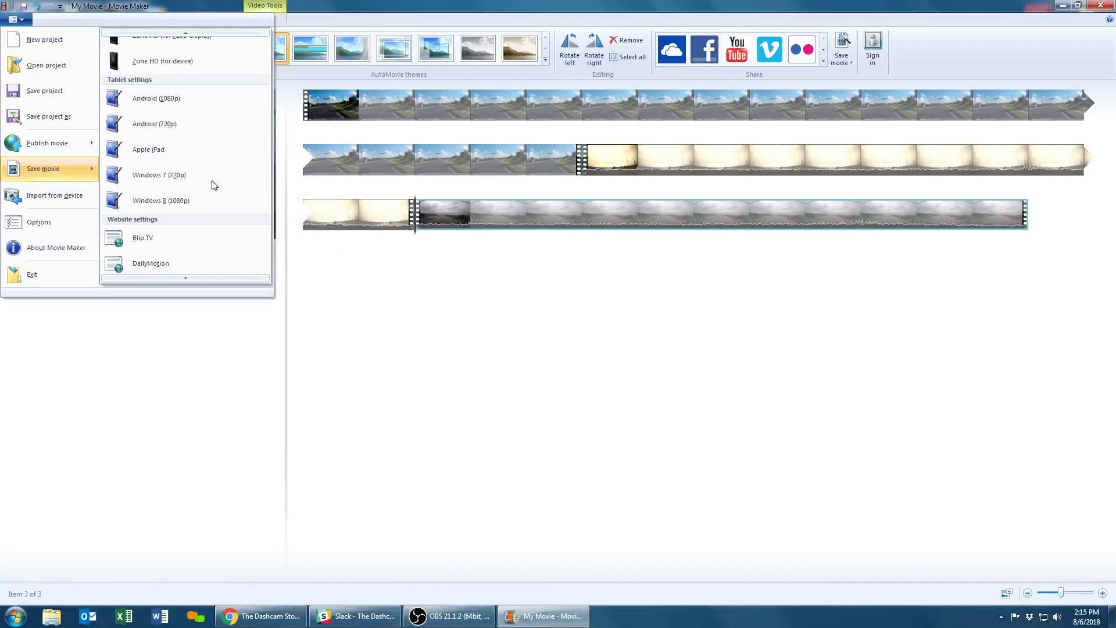
scroll(214, 185, "down", 4)
scroll(214, 186, "up", 3)
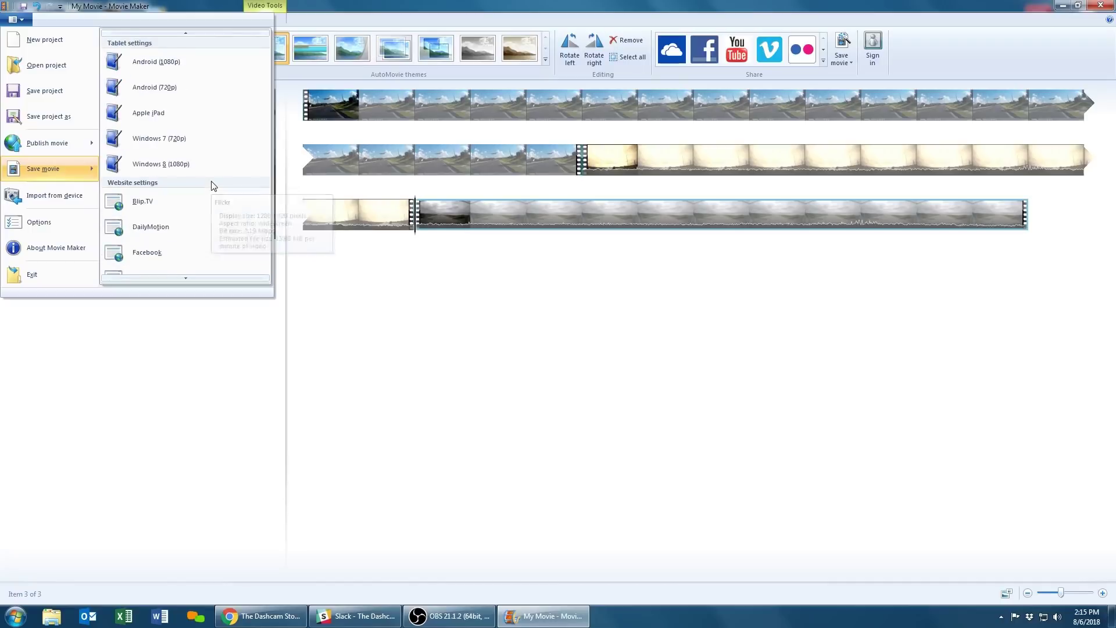
scroll(214, 185, "up", 8)
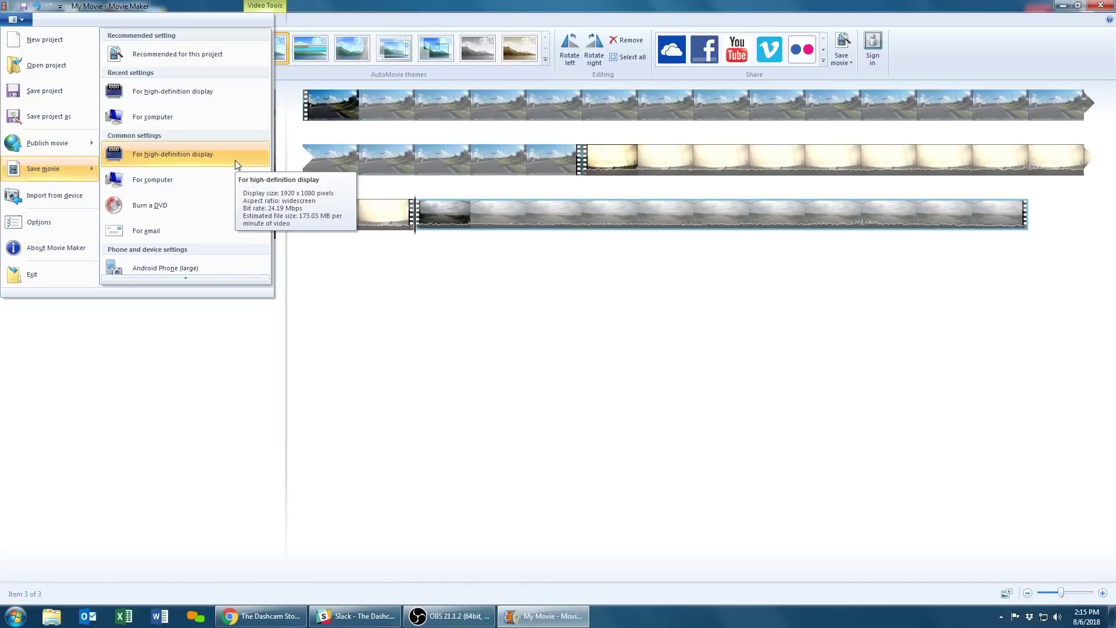
left_click(234, 159)
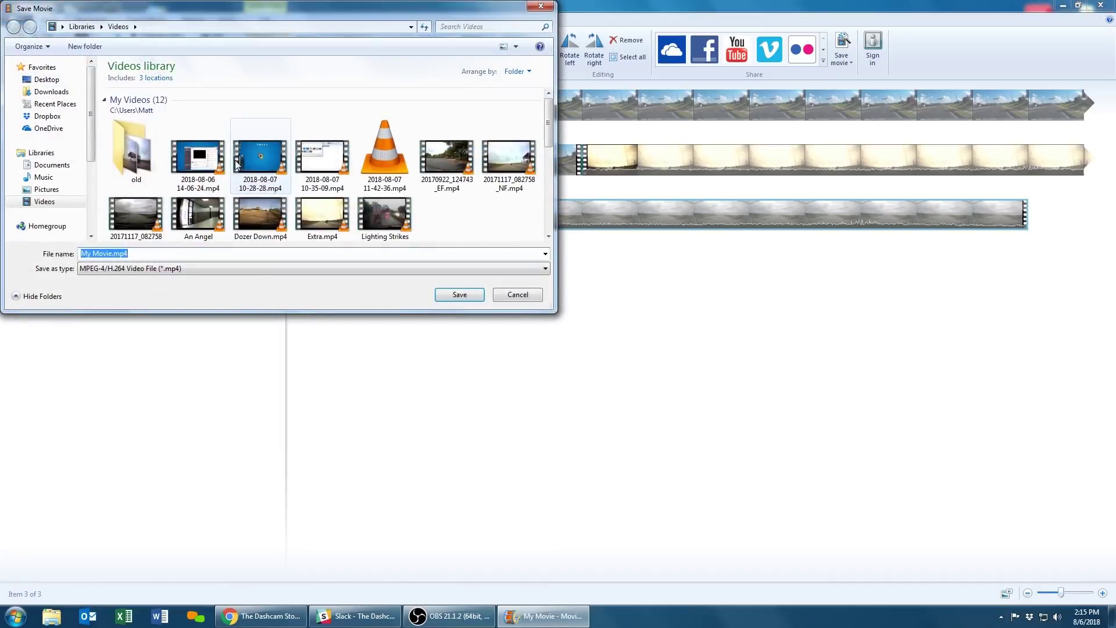
Replace the default file name by typing 'Com', the start of CompilationVideo
type("Com")
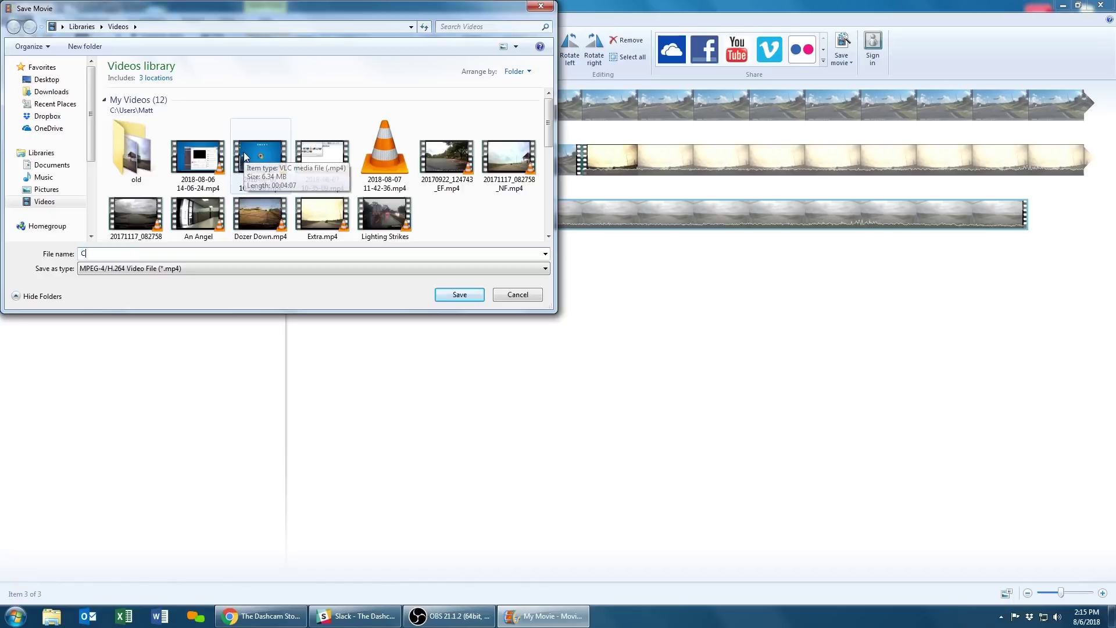